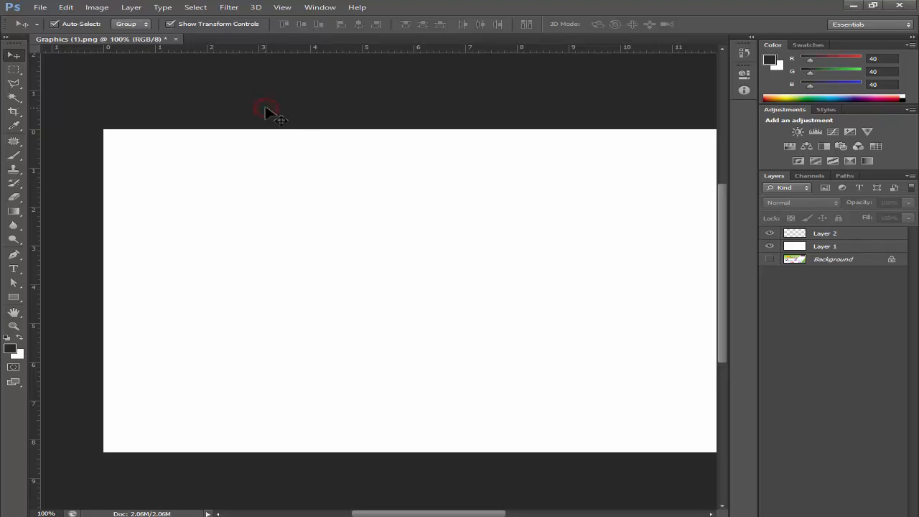
Hide the rulers and show them again
key(ctrl+r)
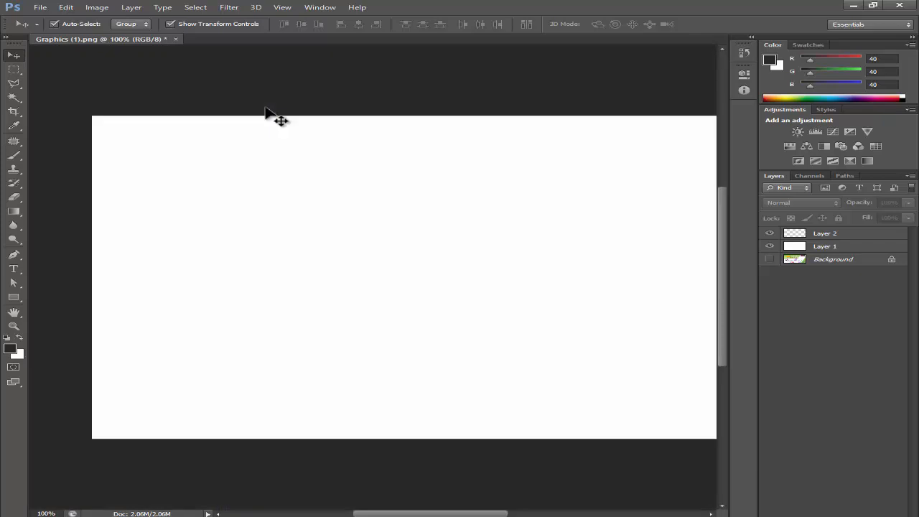
key(ctrl+r)
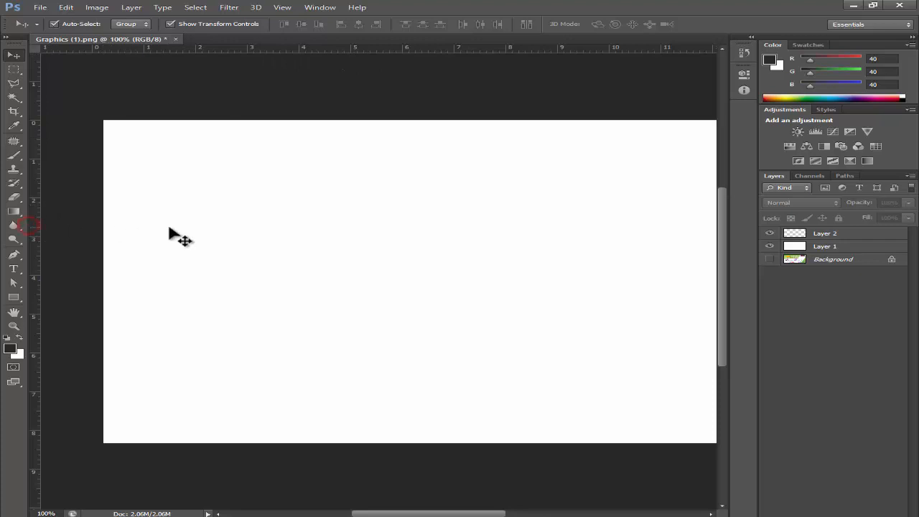
click(251, 232)
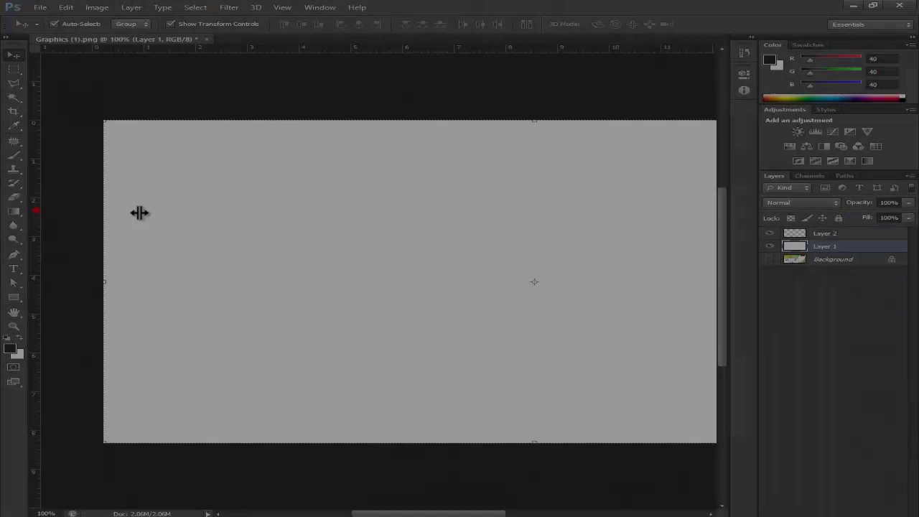
Place two vertical guides on the canvas, at about 2.8 in and 5.8 in
drag(139, 212, 244, 217)
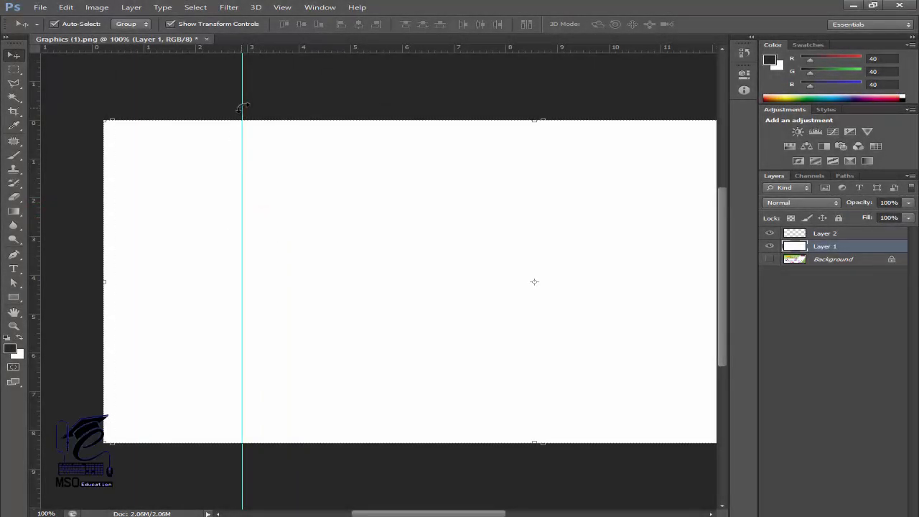
drag(242, 94, 248, 94)
drag(168, 151, 403, 153)
double_click(402, 153)
click(758, 94)
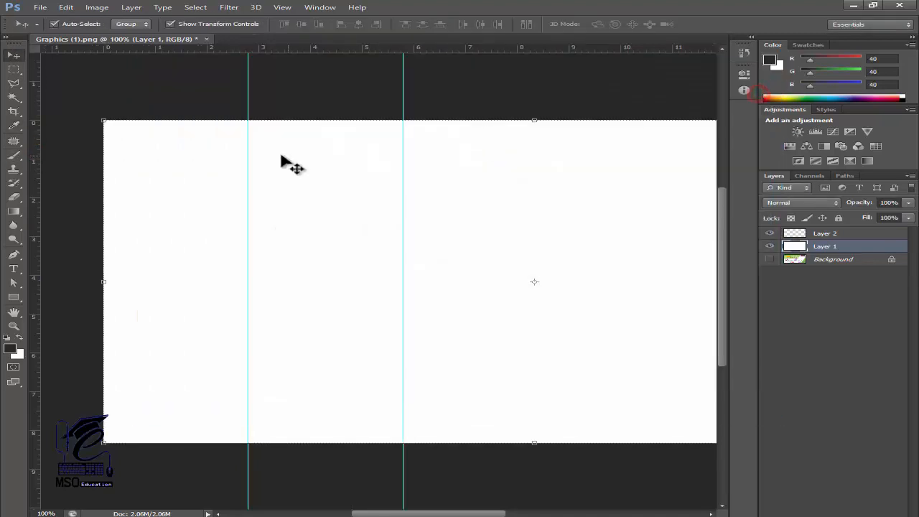
Place three horizontal guides across the canvas, at 3 in, about 4 in and about 5 in
drag(174, 42, 176, 238)
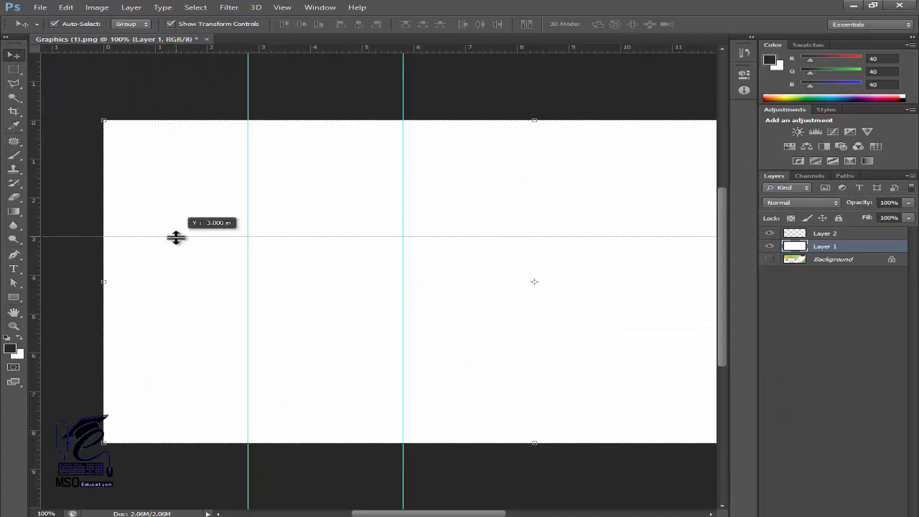
drag(146, 49, 144, 297)
double_click(145, 297)
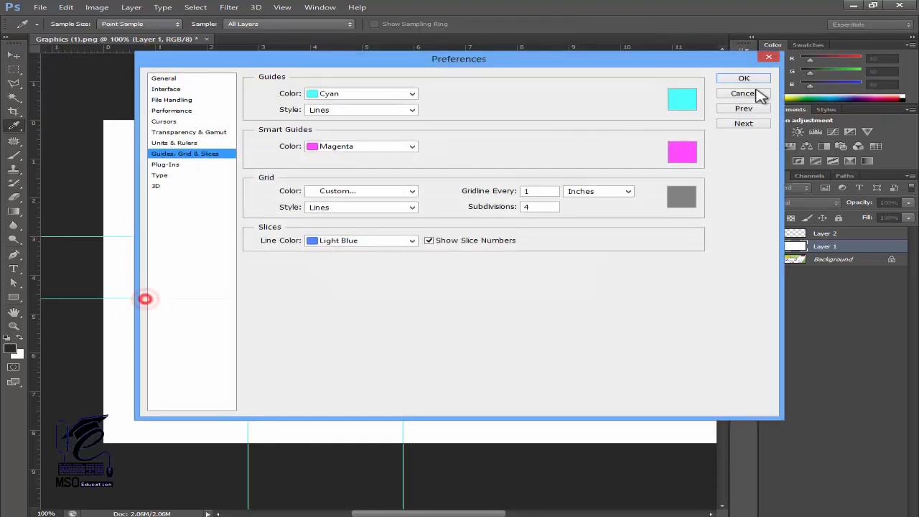
click(758, 94)
drag(172, 48, 183, 276)
drag(69, 298, 68, 314)
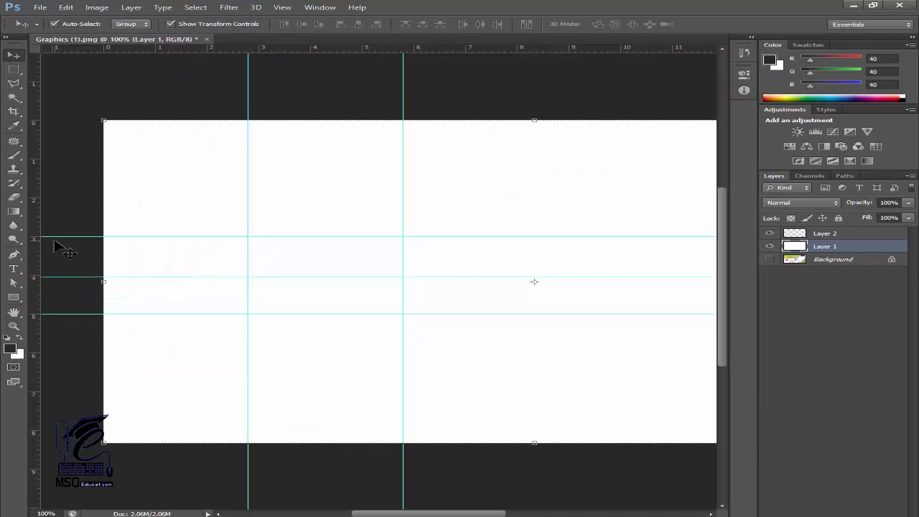
click(71, 296)
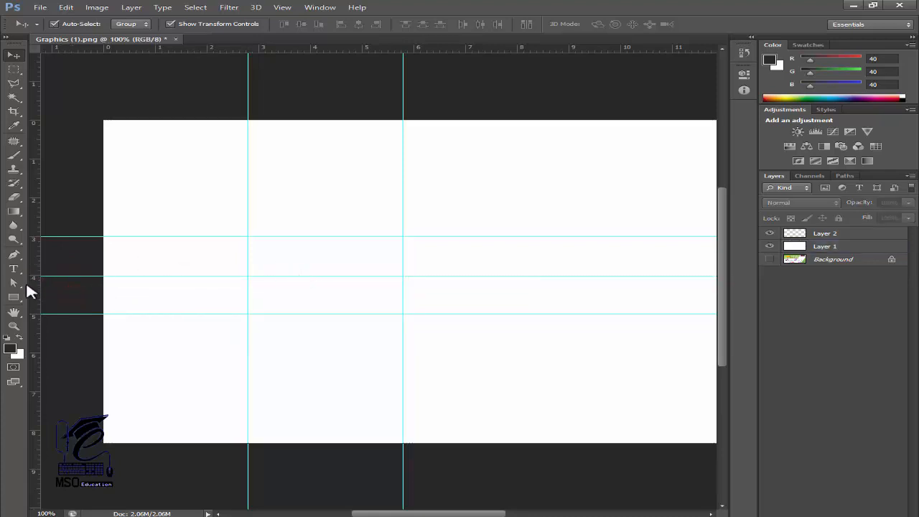
On Layer 2, draw a closed slanted parallelogram path with the Pen tool between the two vertical guides, starting at the middle horizontal guide
click(799, 233)
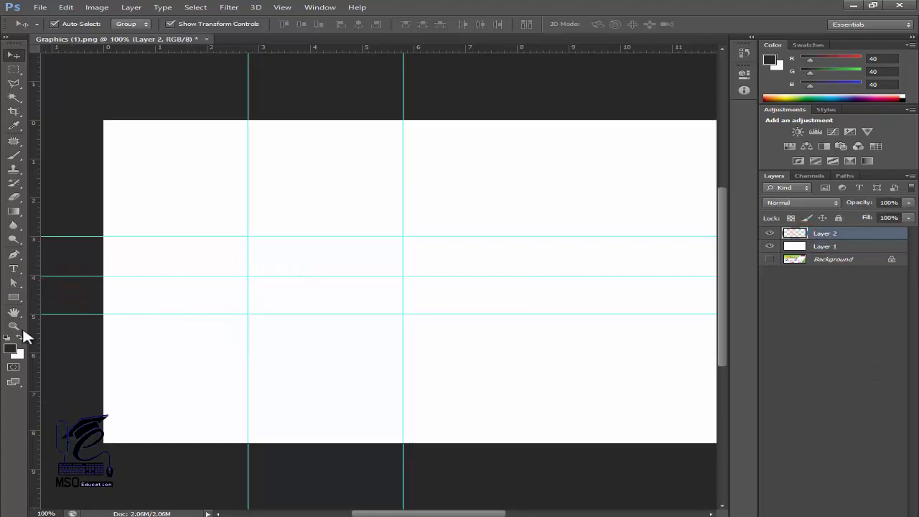
click(13, 254)
click(247, 276)
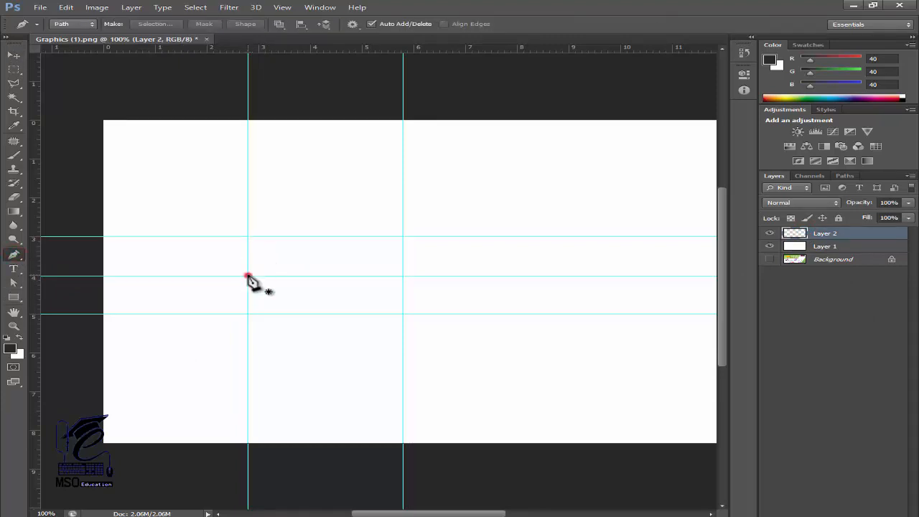
click(403, 244)
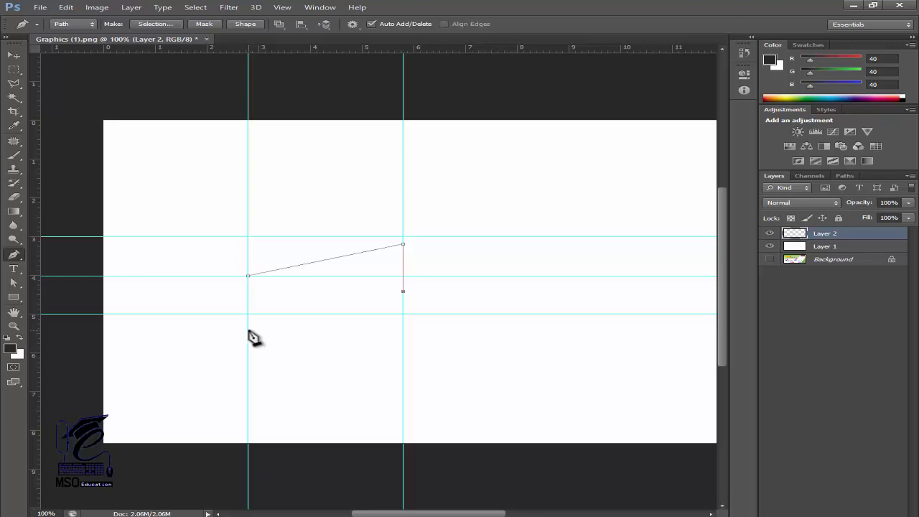
click(248, 275)
Raise the parallelogram's upper edge until its right corner meets the 3 in guide, and nudge its lower left corner up slightly
click(14, 282)
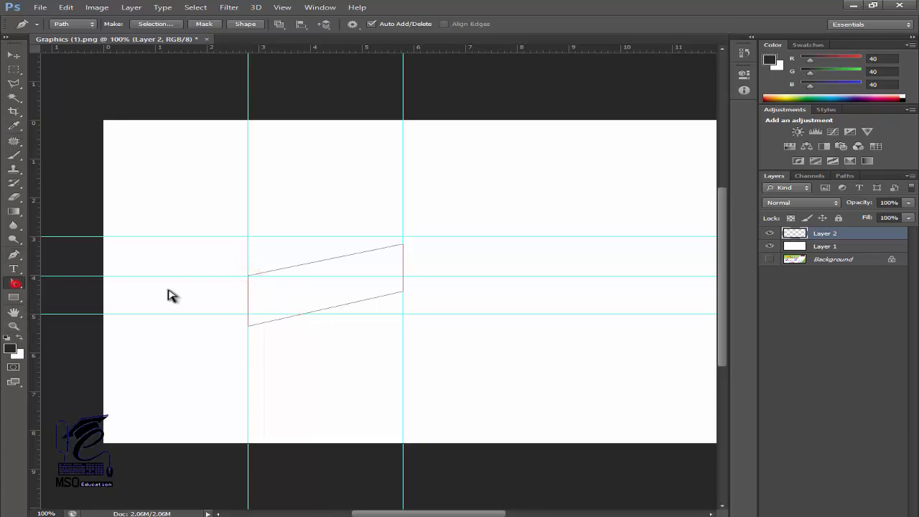
click(287, 268)
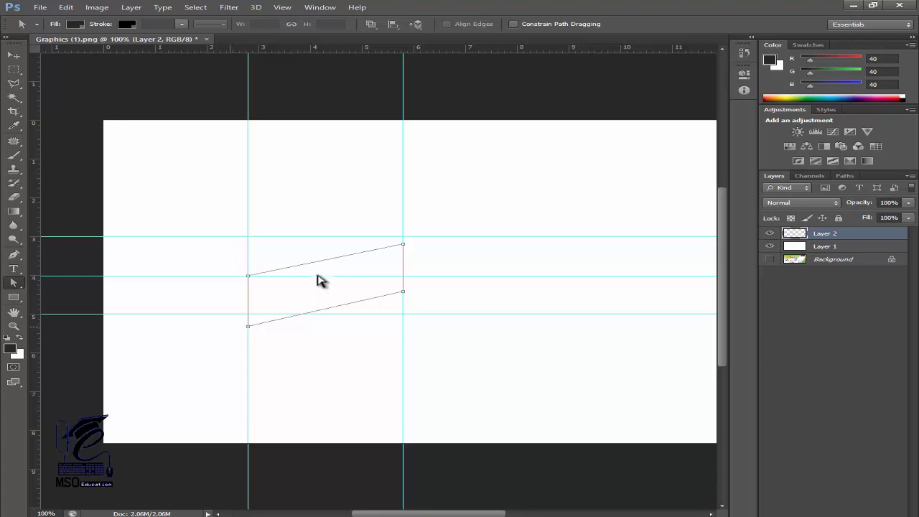
drag(318, 260, 317, 254)
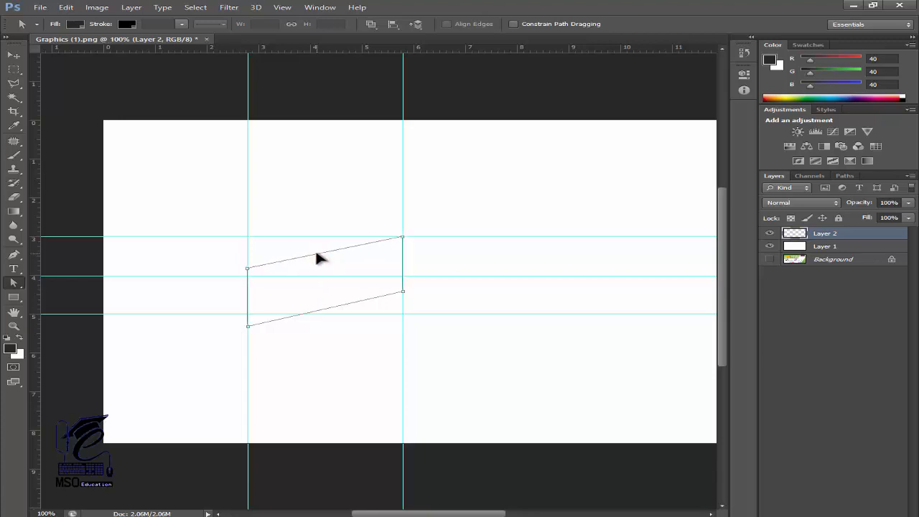
drag(249, 328, 249, 322)
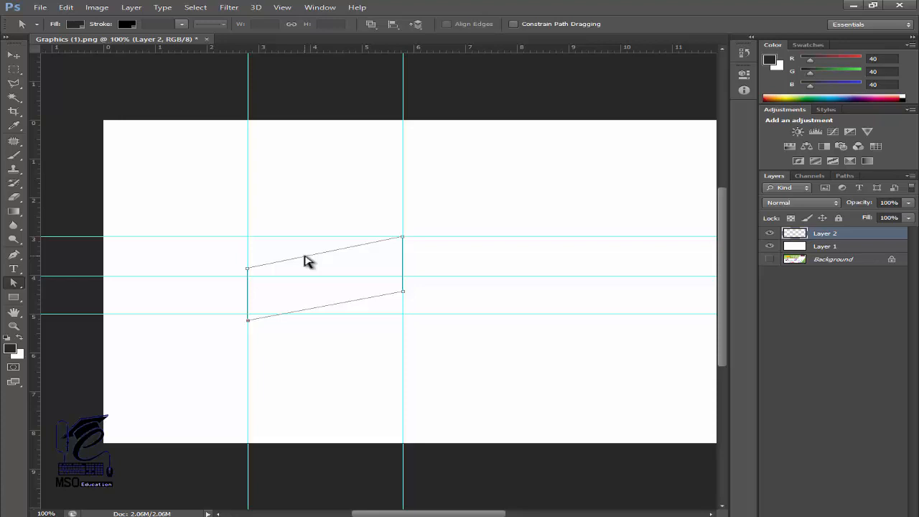
Save the parallelogram work path as Path 1, deactivate it and return to the layer list
click(846, 176)
double_click(826, 187)
click(446, 140)
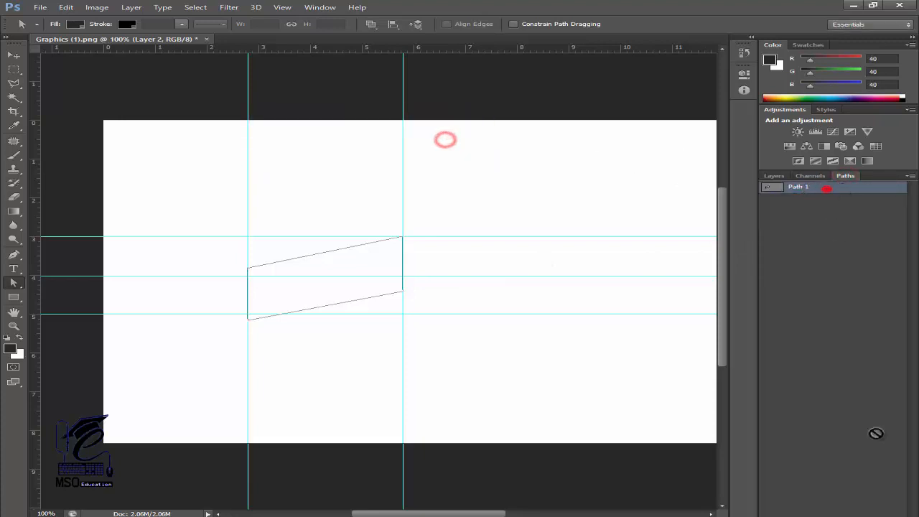
drag(876, 433, 876, 513)
click(876, 513)
click(779, 176)
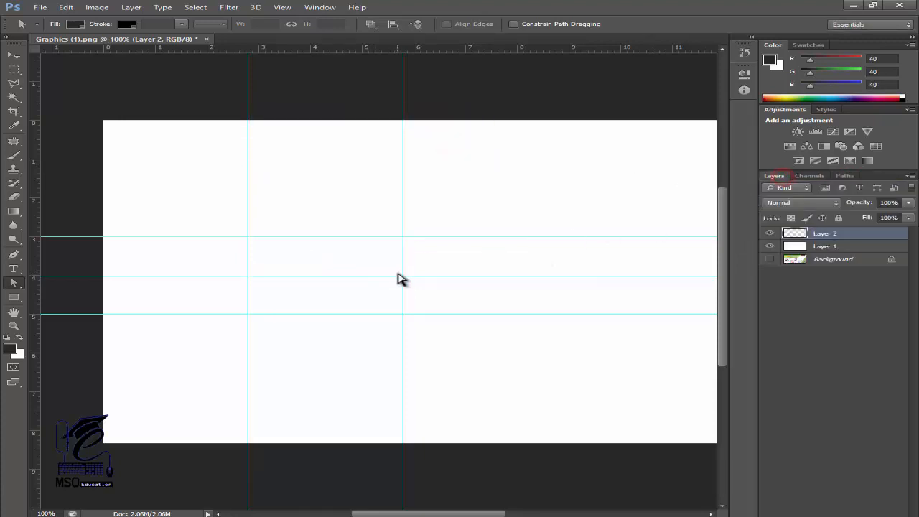
Load Path 1 as a selection on Layer 2 and fill it with the light grey linear gradient
click(811, 175)
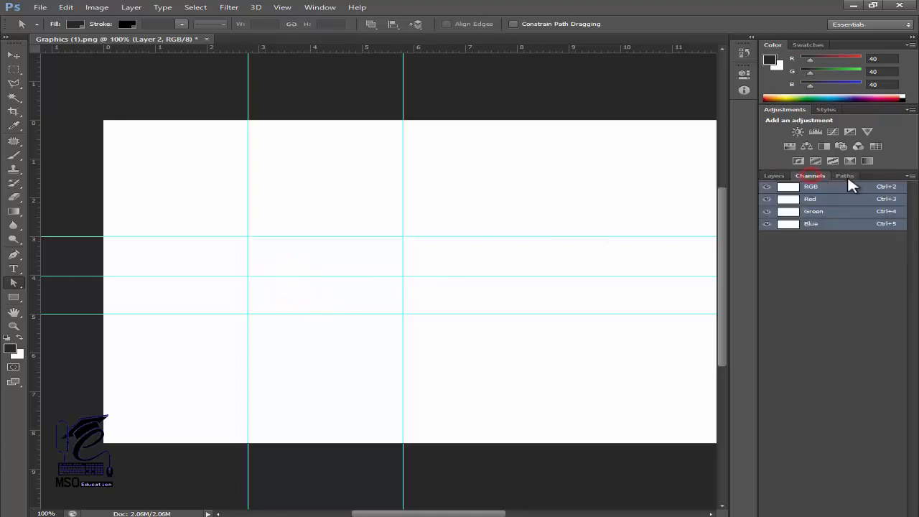
click(848, 175)
click(805, 186)
click(779, 177)
click(359, 246)
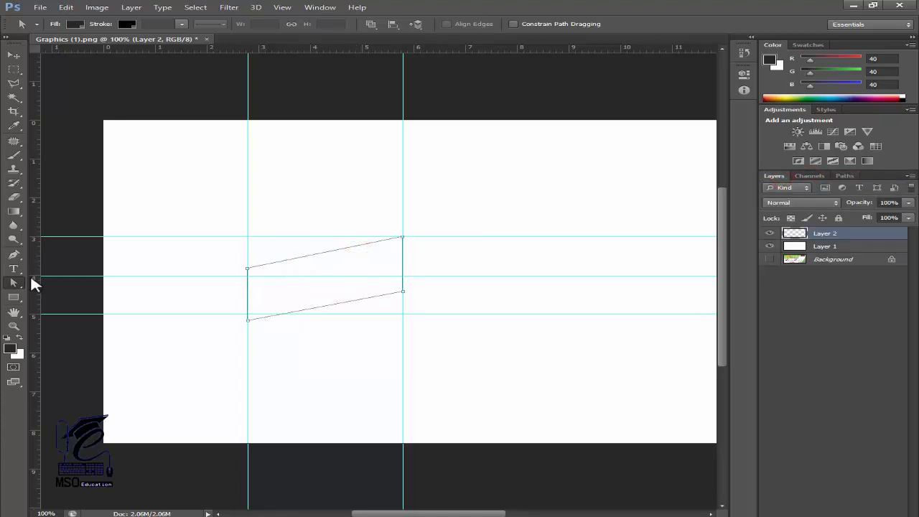
key(ctrl+Return)
click(14, 212)
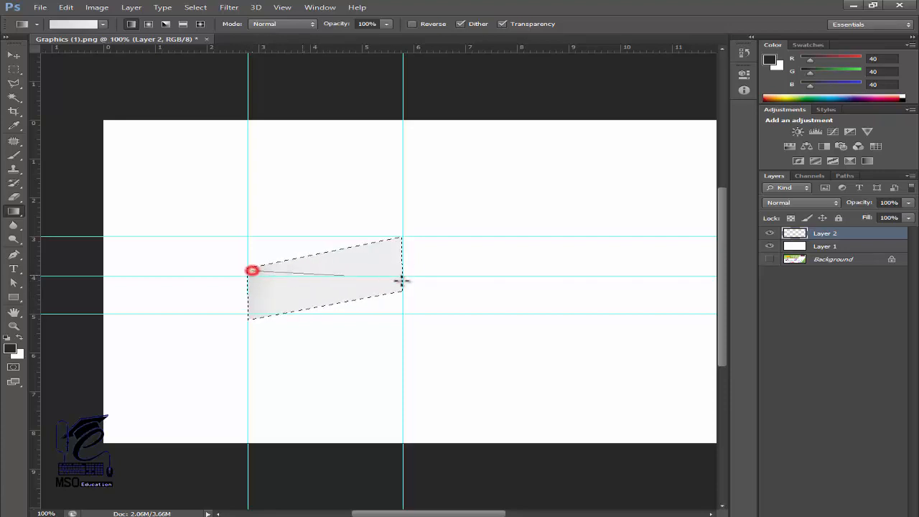
Edit the gradient so that its start colour stop is #dfdcdd
click(72, 24)
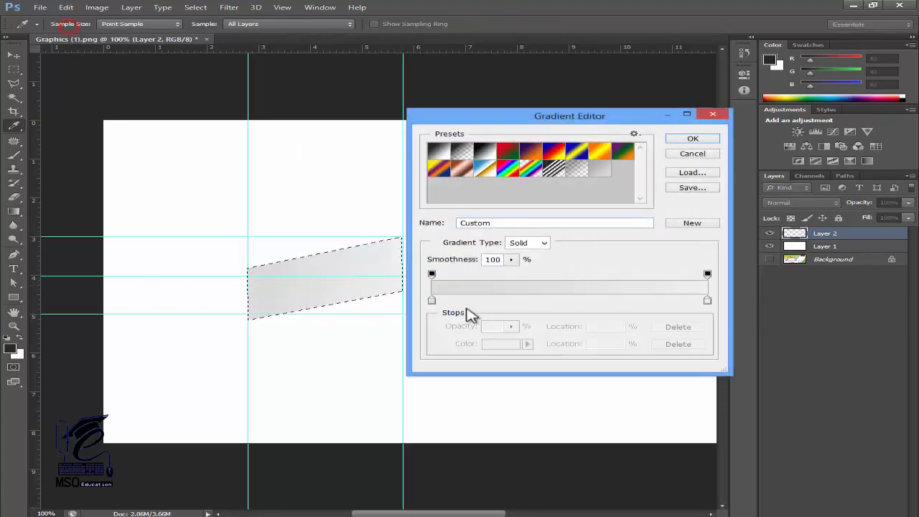
click(432, 300)
click(494, 345)
click(317, 54)
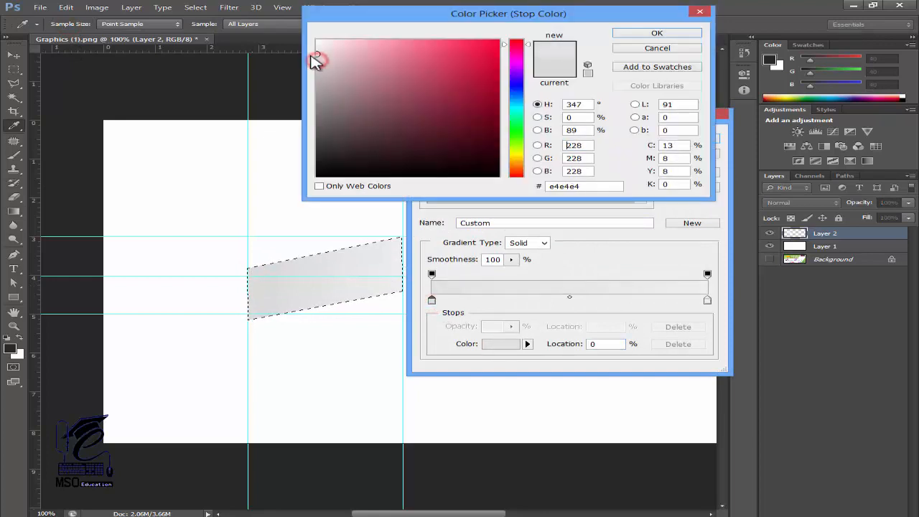
click(318, 56)
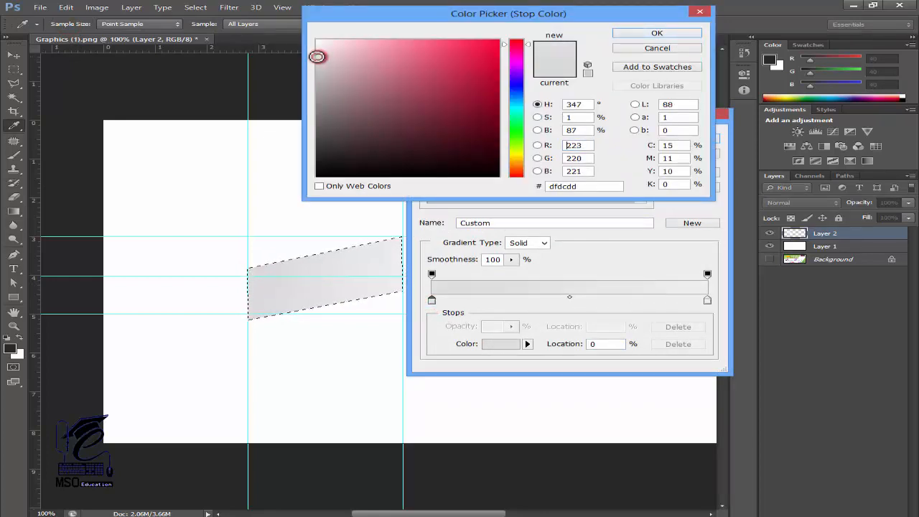
click(657, 33)
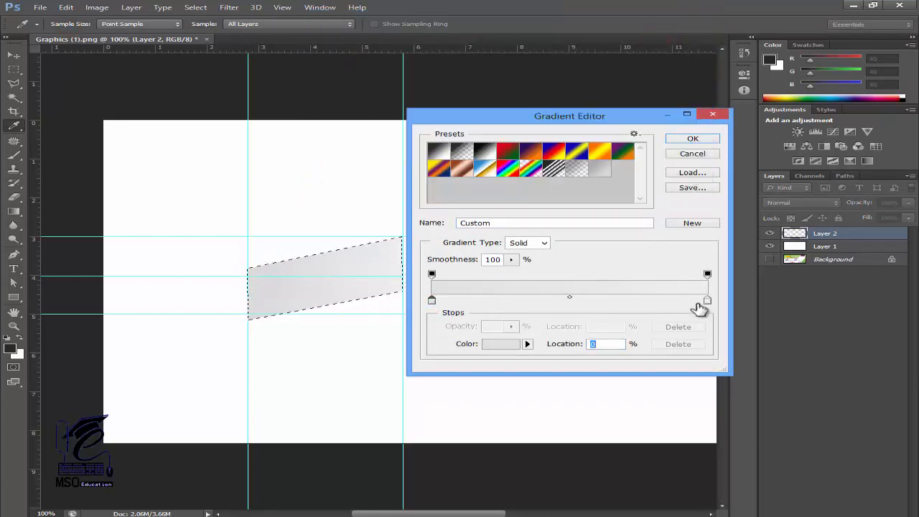
Keep the gradient's end stop at #eeeeee, copy it to about 75% and 27%, and accept the gradient
double_click(707, 301)
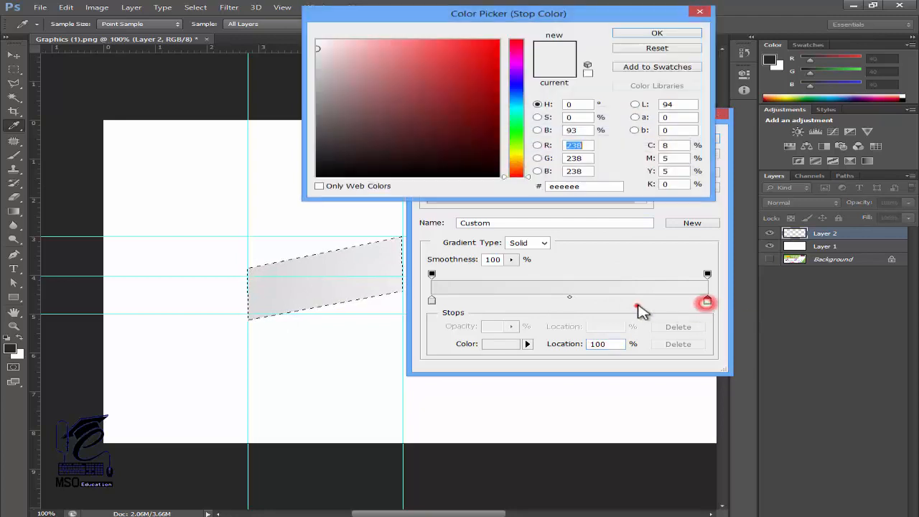
click(657, 33)
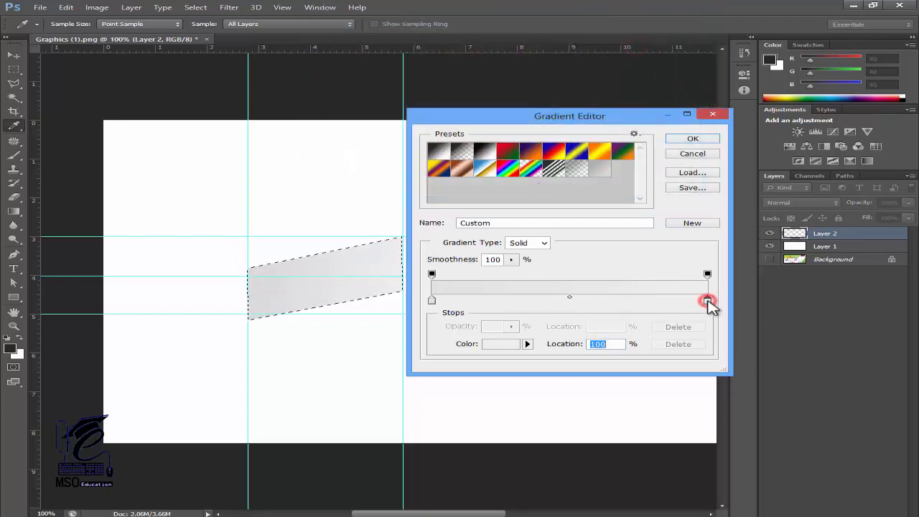
alt+drag(708, 302, 505, 302)
click(691, 139)
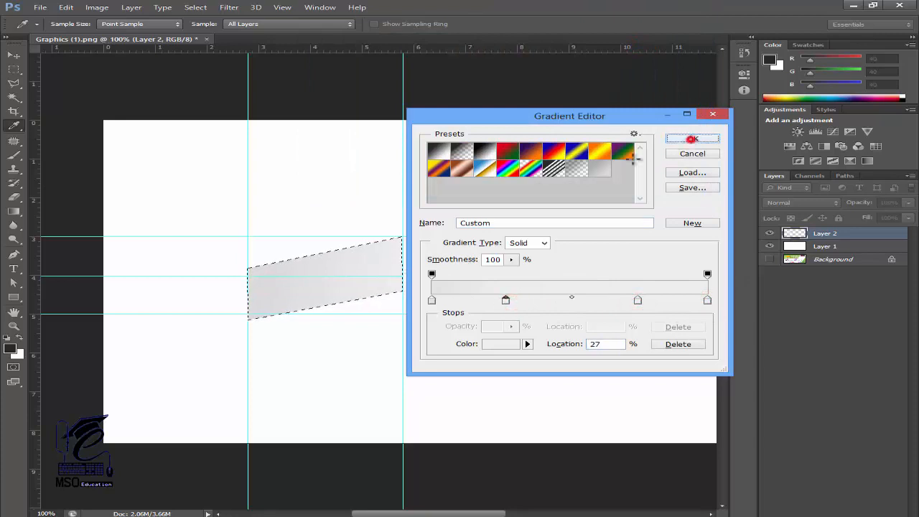
Fill the parallelogram selection from left to right with the edited gradient and deselect it
mouse_move(257, 272)
mouse_down()
mouse_move(365, 294)
mouse_move(386, 286)
mouse_up()
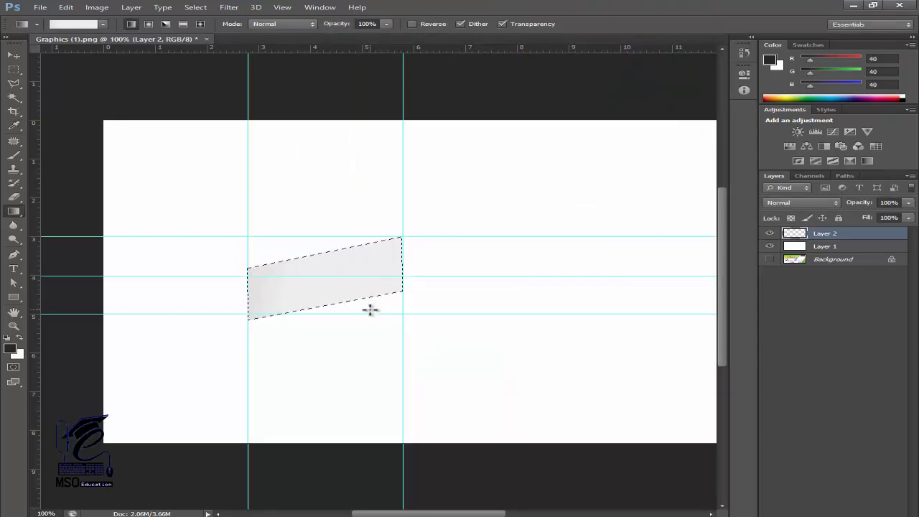
right_click(371, 308)
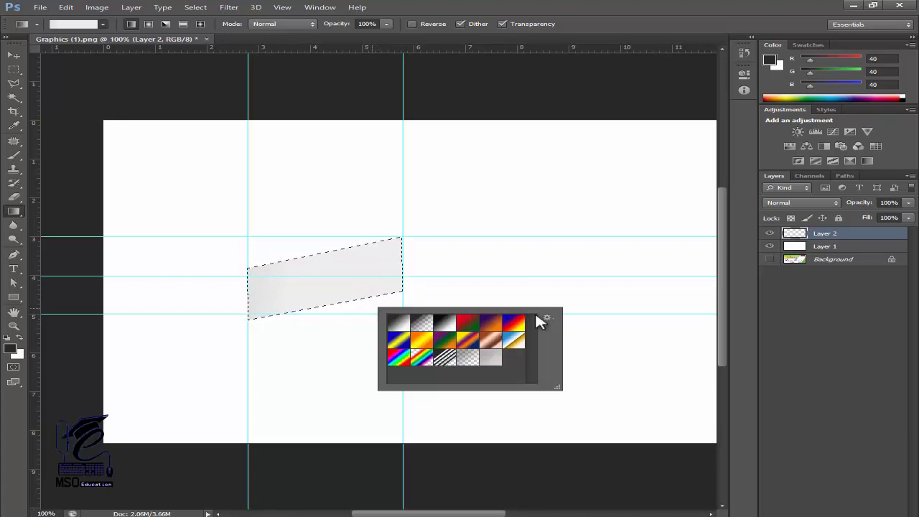
click(13, 56)
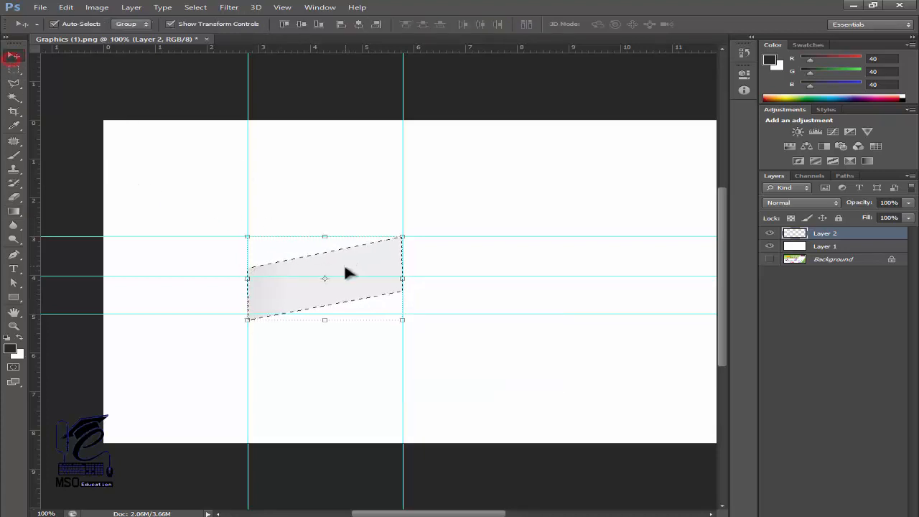
key(ctrl+d)
Duplicate Layer 2 and add a new empty layer above the copy
drag(807, 231, 873, 515)
click(873, 515)
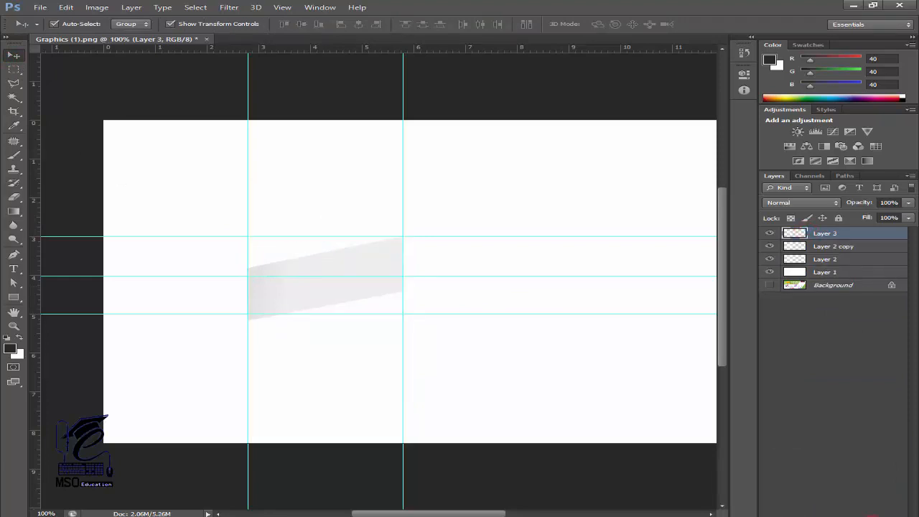
click(822, 246)
Hide the empty Layer 3 and move it below Layer 1
click(769, 235)
drag(822, 234, 837, 357)
click(851, 247)
click(855, 234)
click(877, 385)
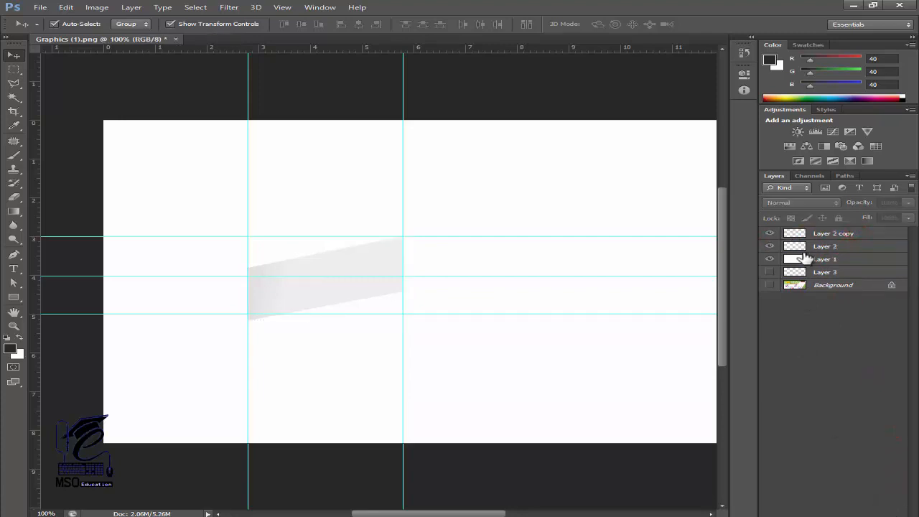
Move Layer 2 above Layer 2 copy in the stacking order and make Layer 2 copy the active layer
click(815, 247)
click(815, 234)
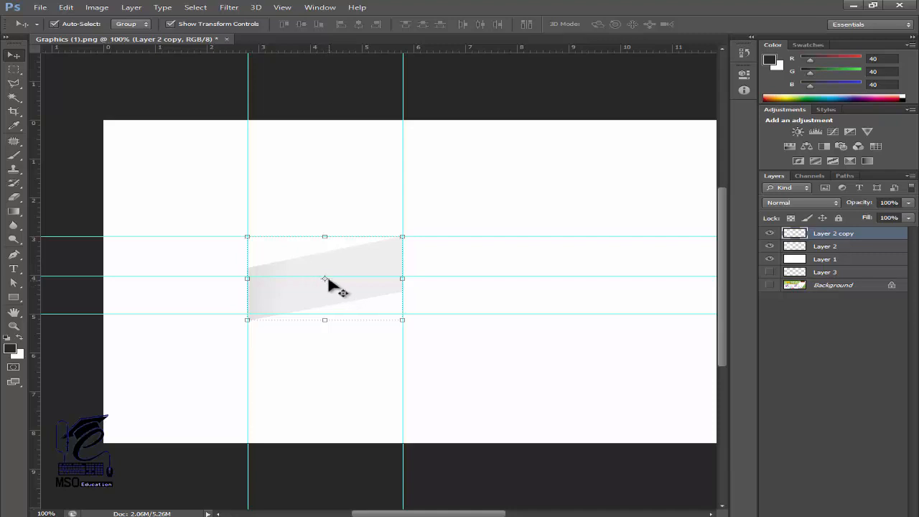
drag(822, 248, 823, 230)
click(811, 251)
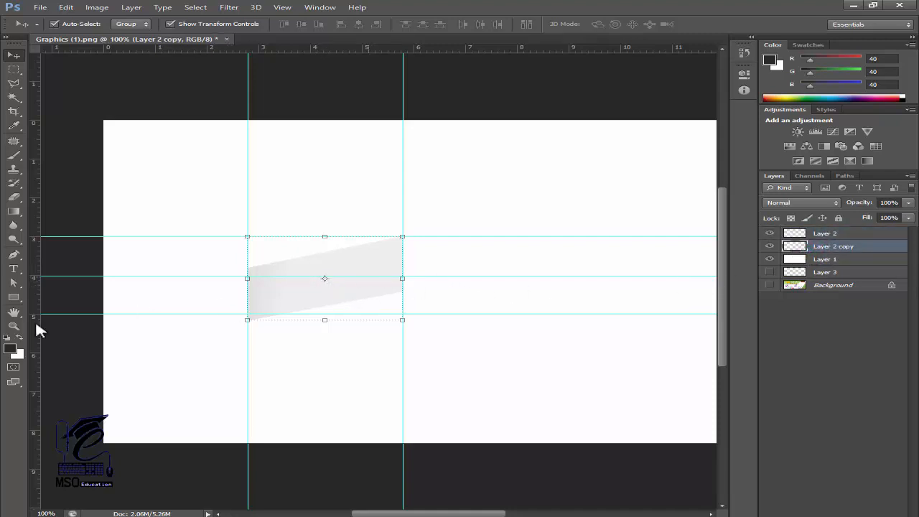
Delete Layer 2 copy and make Layer 2 the active layer
click(13, 285)
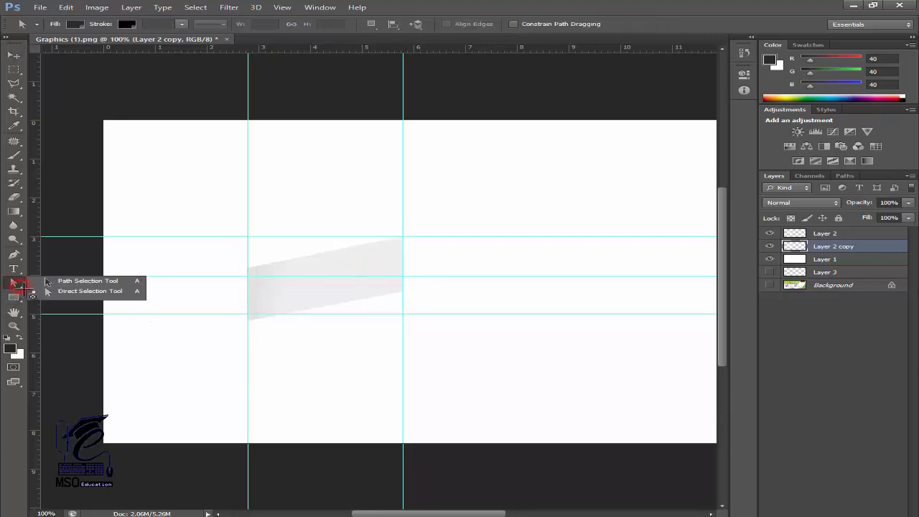
click(17, 286)
click(56, 283)
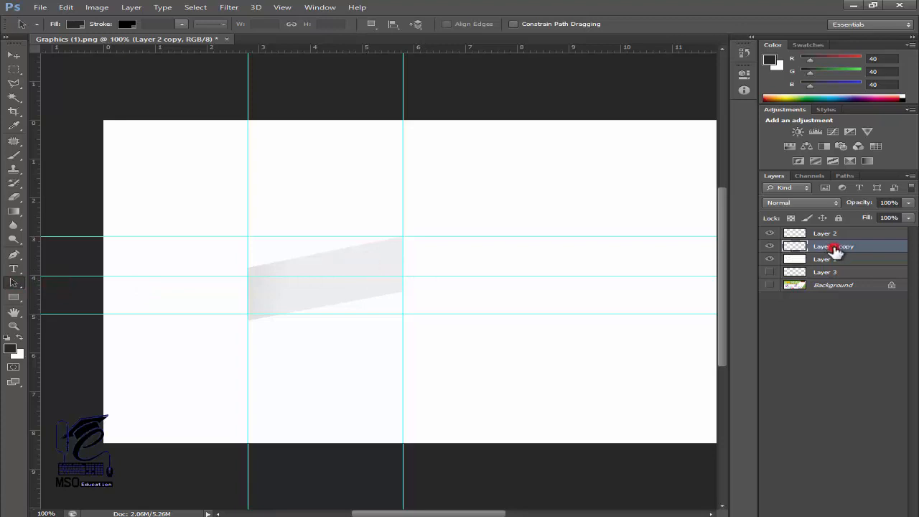
key(Delete)
click(832, 236)
click(359, 263)
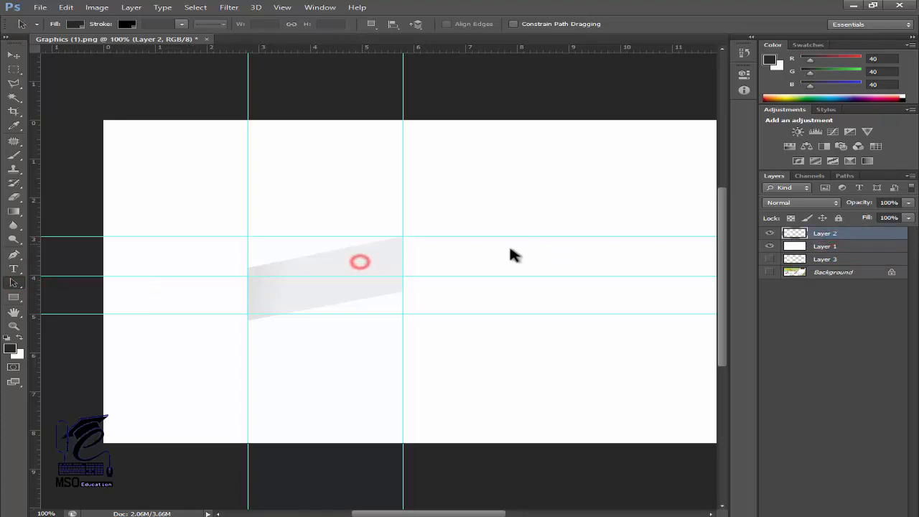
Activate the copy of Path 1 and shift the whole parallelogram path slightly upward
click(844, 176)
click(811, 201)
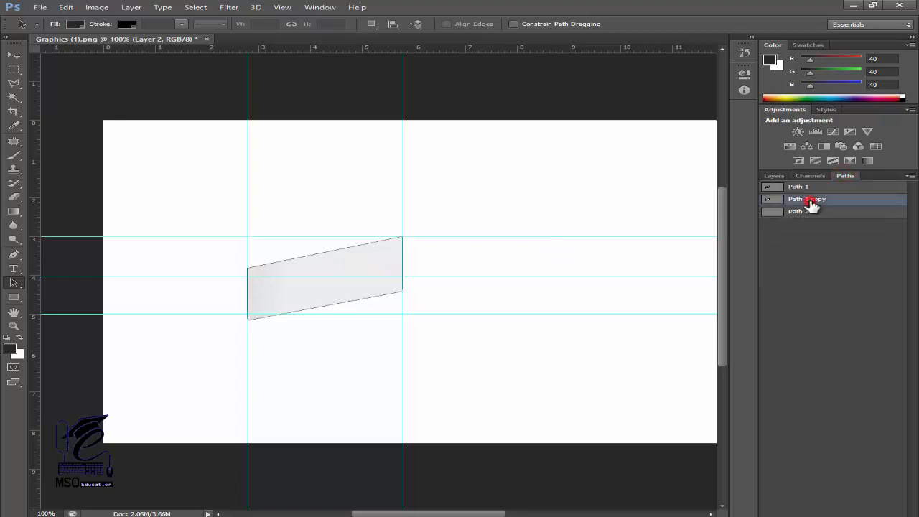
click(775, 176)
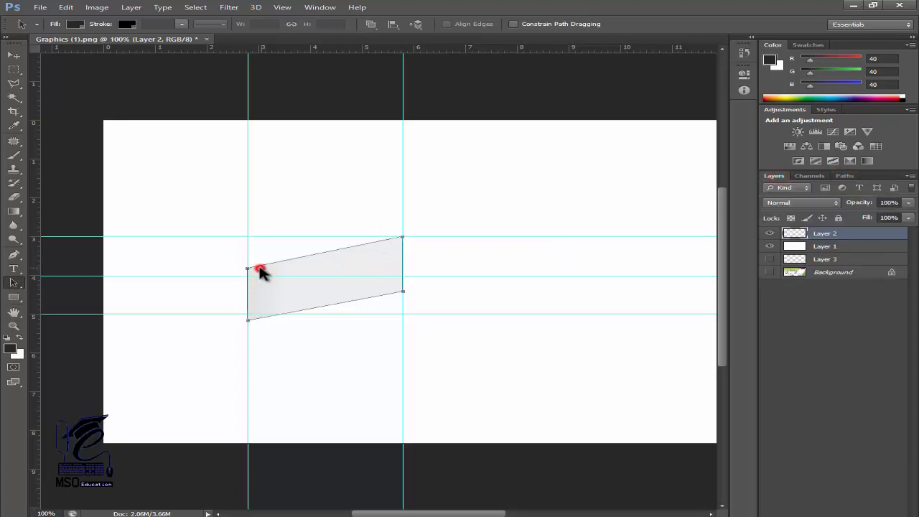
drag(247, 268, 248, 265)
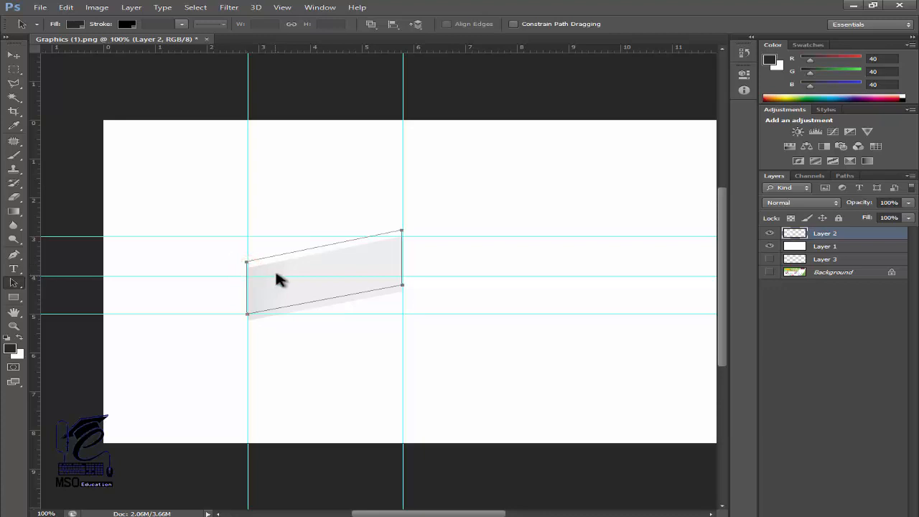
Move the parallelogram path's lower edge down and its right edge outward to extend slightly beyond the grey shape
drag(19, 290, 76, 292)
click(261, 257)
drag(304, 303, 306, 314)
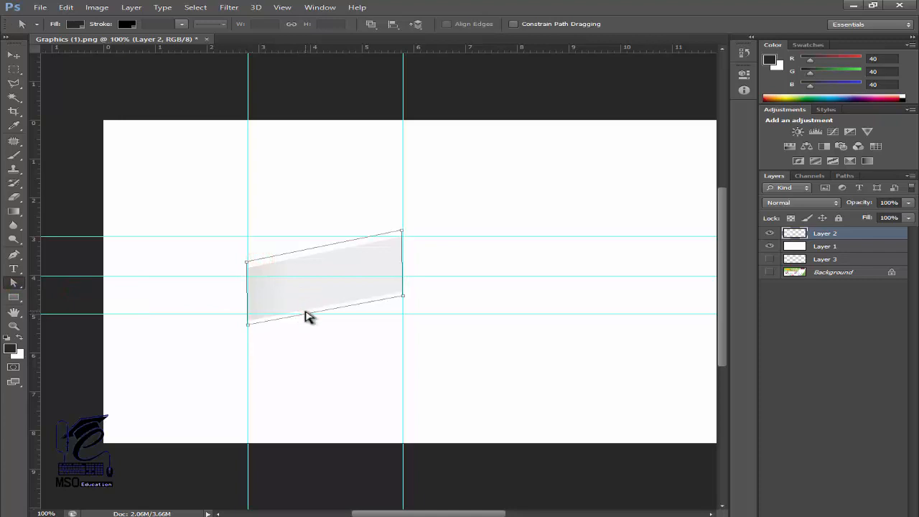
drag(402, 260, 410, 259)
drag(330, 246, 329, 247)
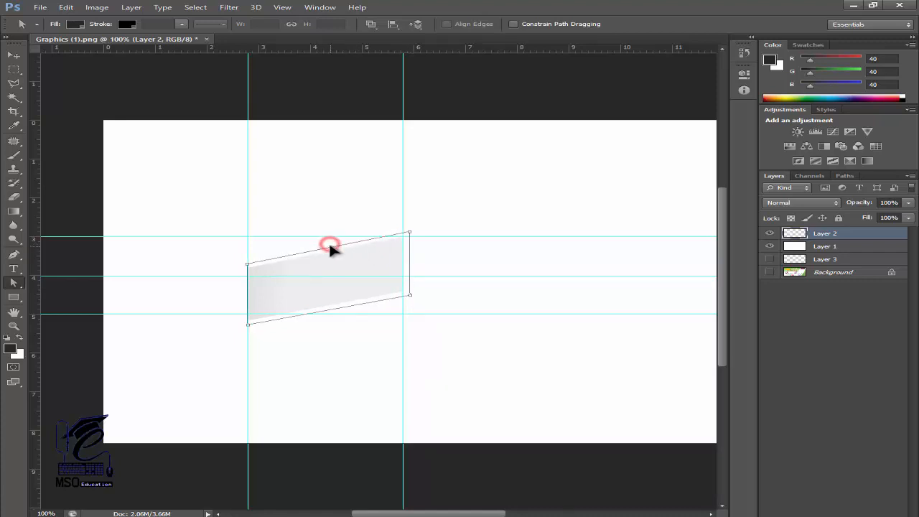
click(328, 311)
click(330, 312)
Add a new layer above Layer 2 and convert the enlarged parallelogram path into a selection
key(ctrl+shift+alt+n)
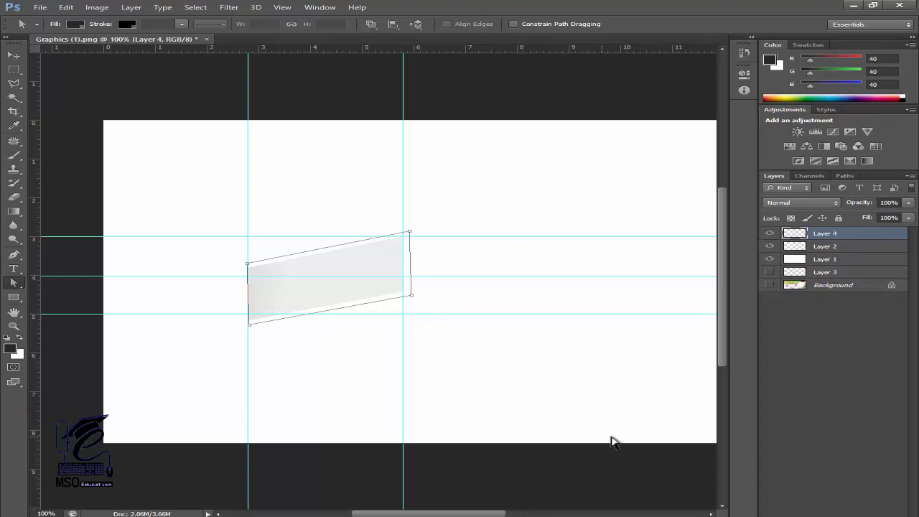
key(ctrl+Return)
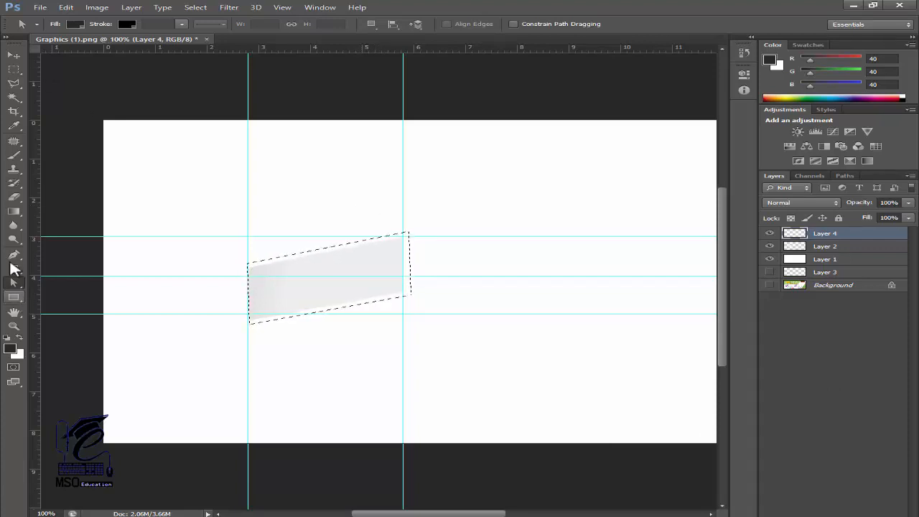
Set the gradient's color stop at 0% to purple c14fcf
click(13, 212)
click(58, 25)
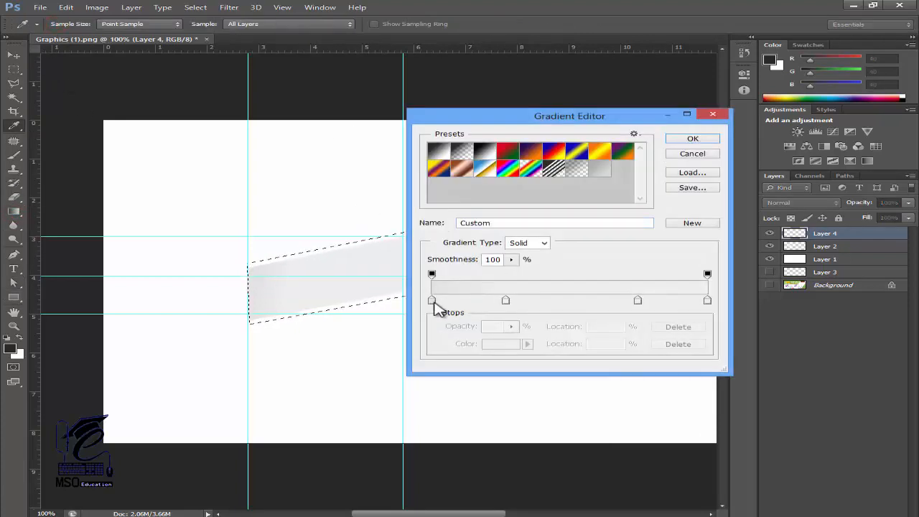
click(432, 300)
click(501, 344)
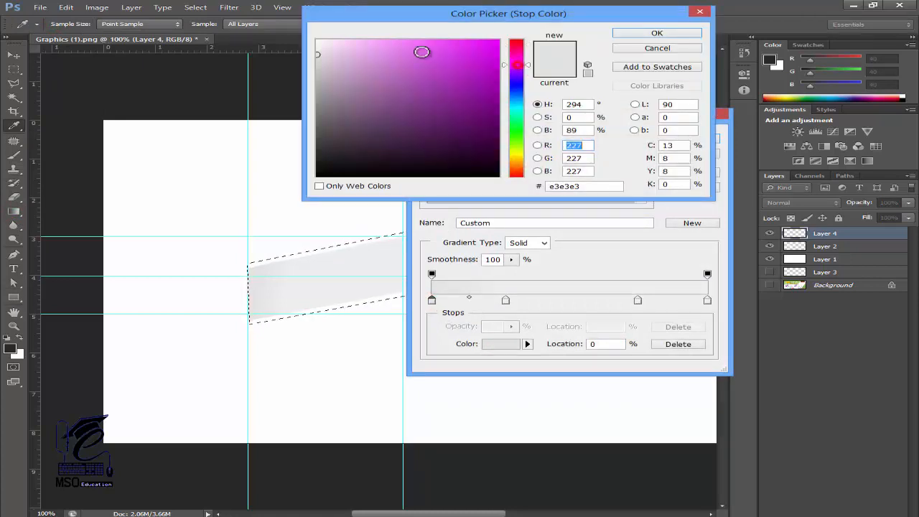
drag(526, 65, 525, 64)
click(415, 45)
click(393, 51)
click(428, 65)
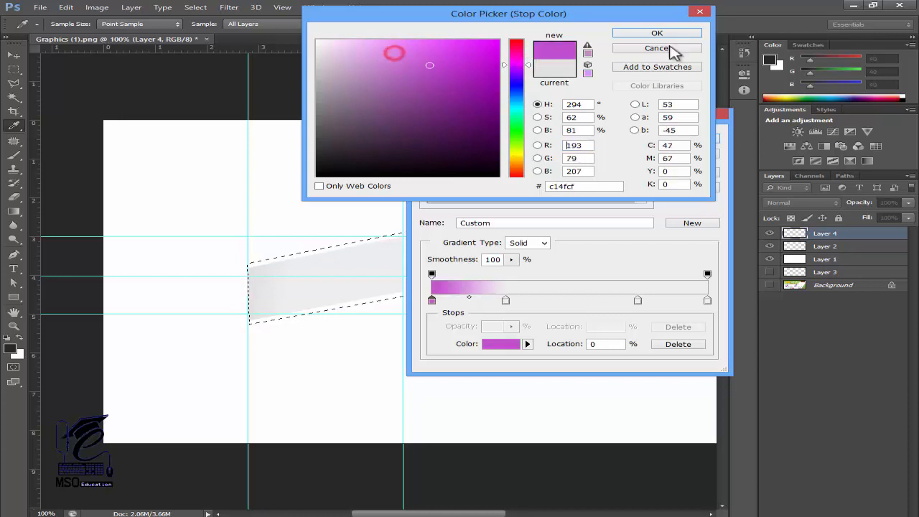
click(680, 34)
Recolor the gradient's stop at 27% to a bright light magenta
click(505, 301)
click(500, 344)
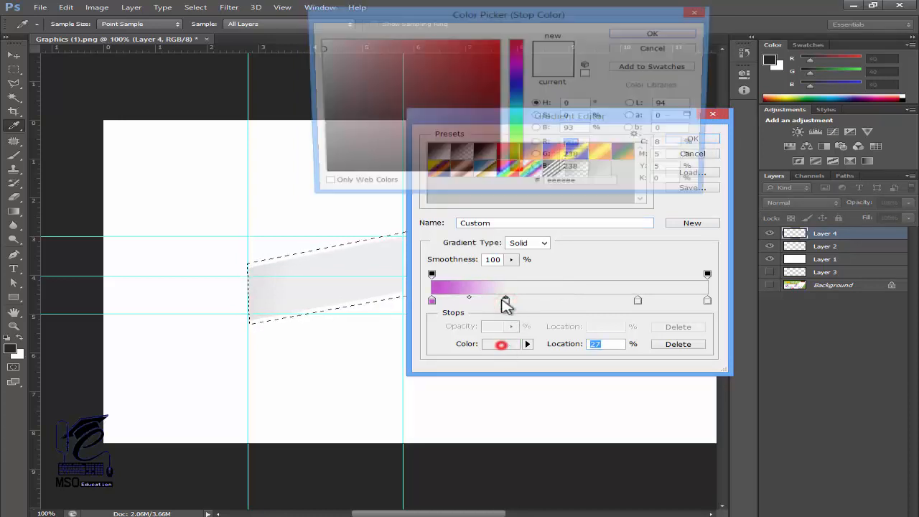
click(525, 64)
click(423, 46)
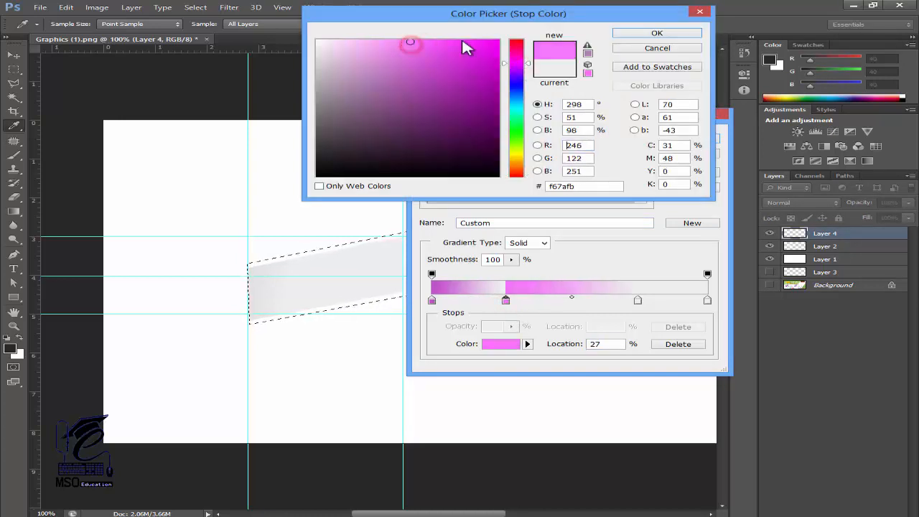
click(655, 33)
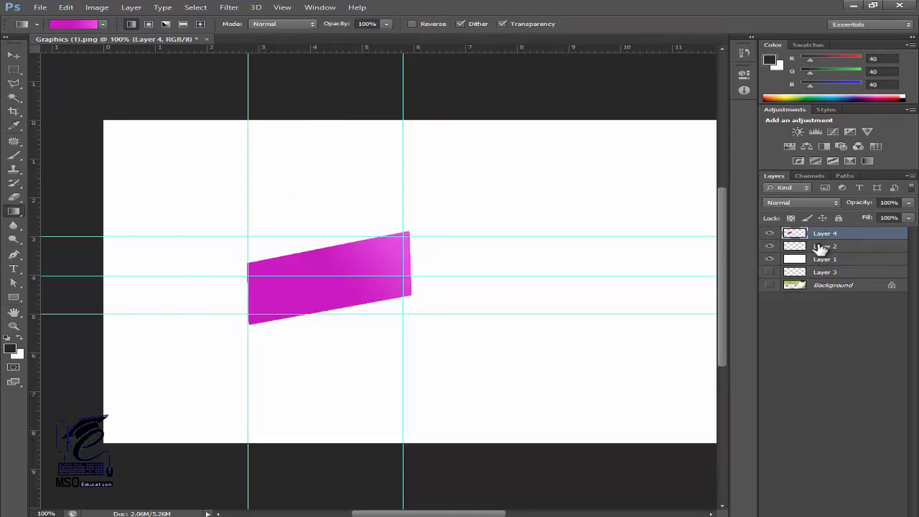
Move Layer 2 above Layer 4 and stretch the grey shape's left edge slightly past the magenta shape
drag(820, 249, 820, 231)
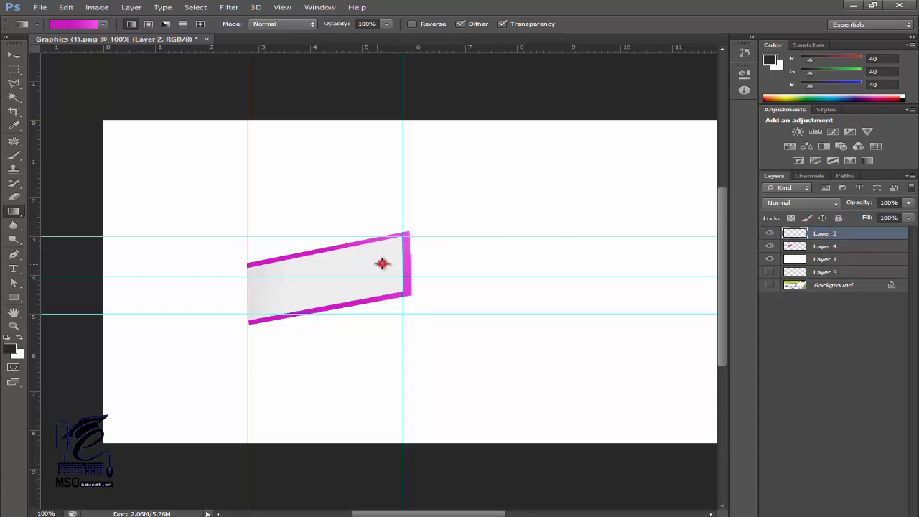
click(14, 55)
click(340, 267)
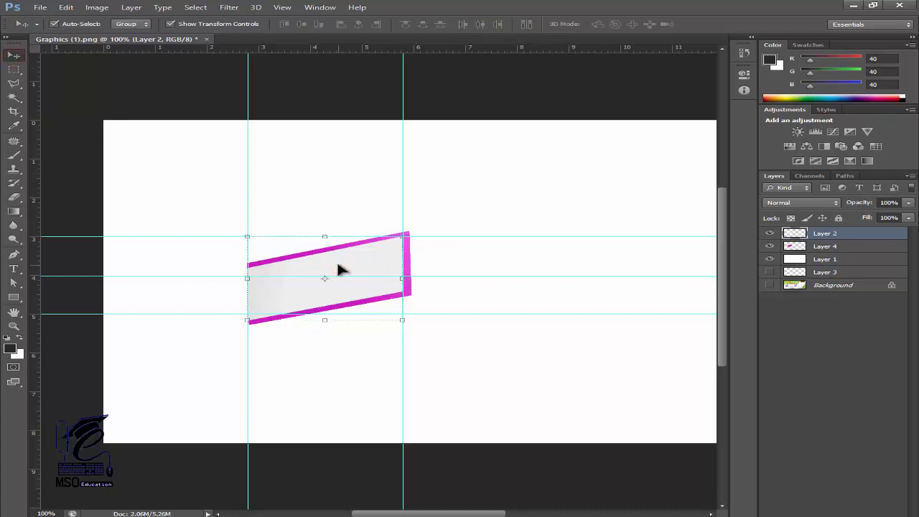
key(ctrl+t)
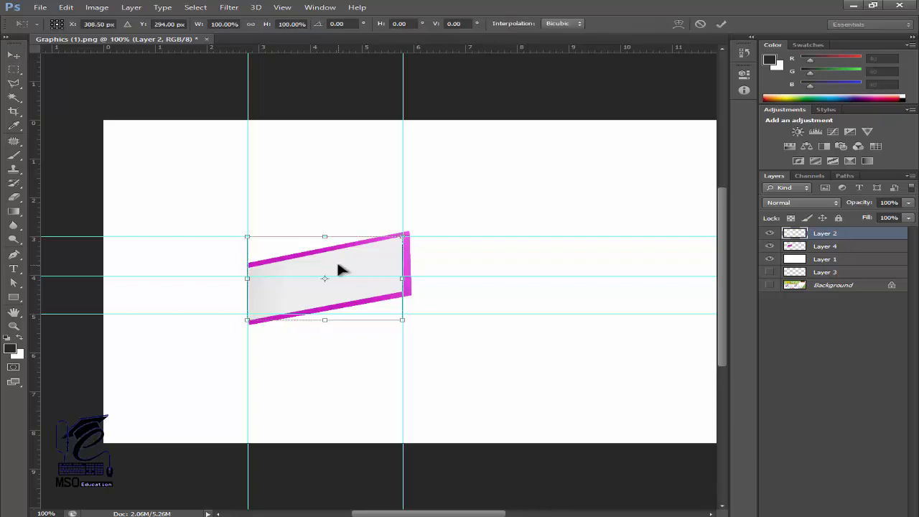
key(ctrl+plus)
key(ctrl+plus)
drag(275, 308, 481, 293)
drag(357, 292, 456, 292)
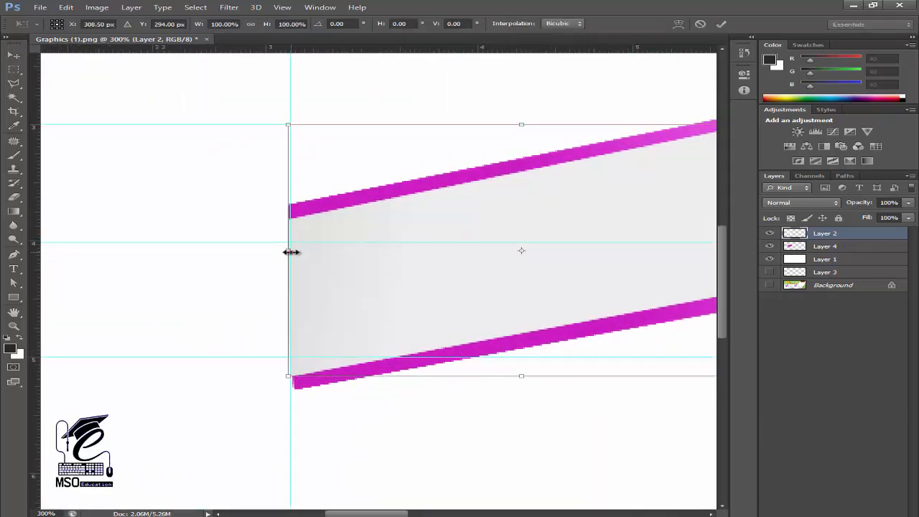
drag(290, 252, 275, 257)
key(Return)
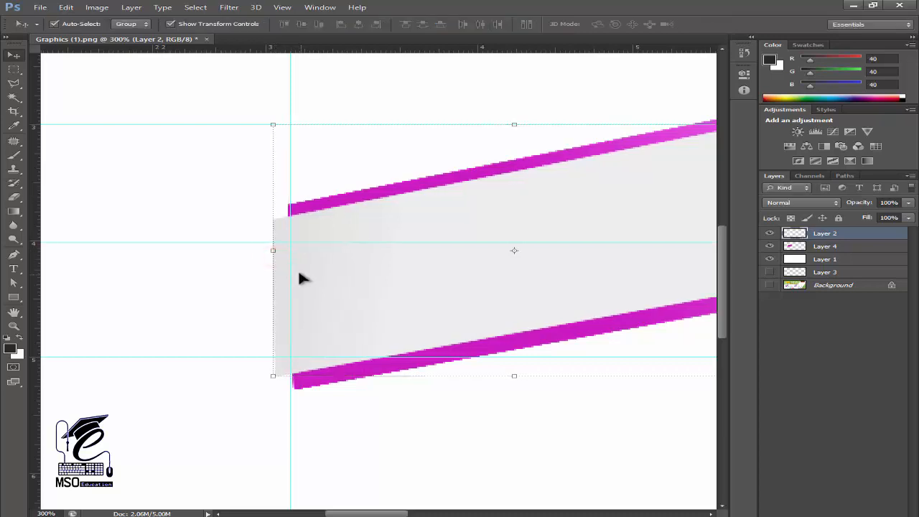
Draw a four-cornered pen path on Layer 5 for the fold, from the magenta shape's lower-left corner to the left vertical guide
key(ctrl+minus)
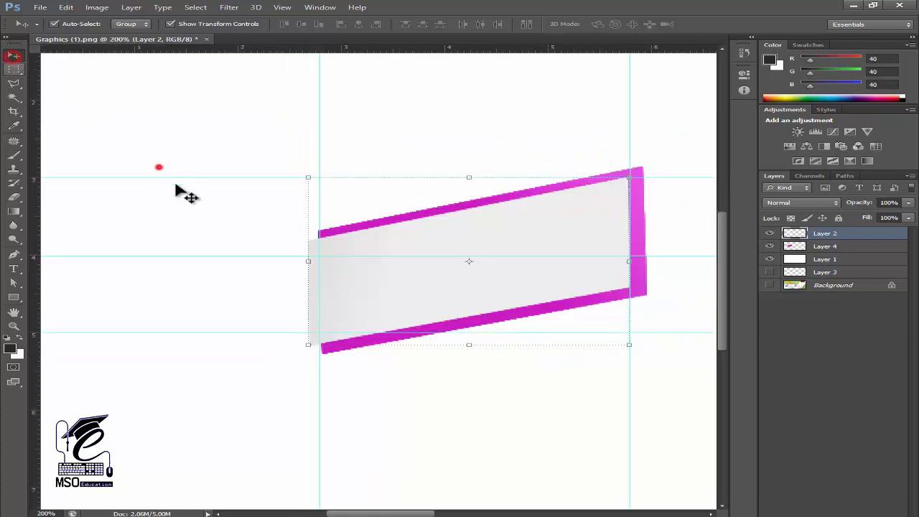
click(189, 218)
key(ctrl+minus)
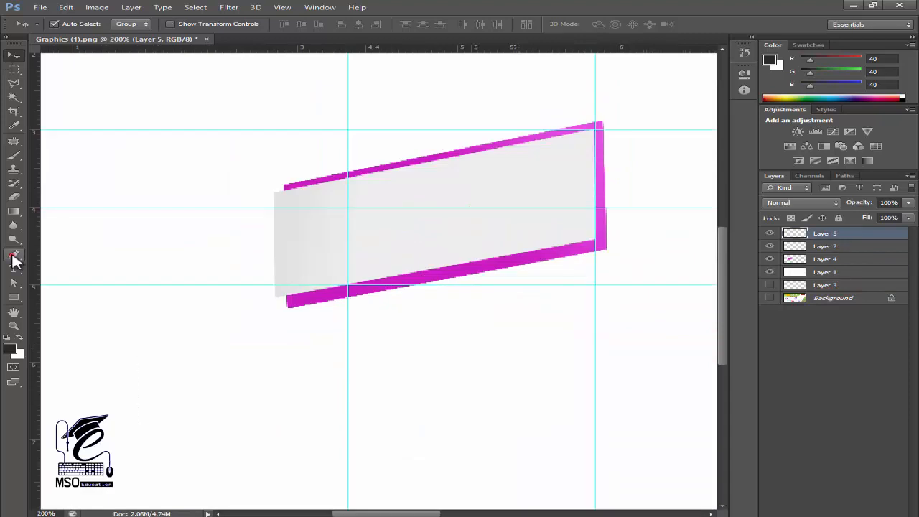
click(14, 257)
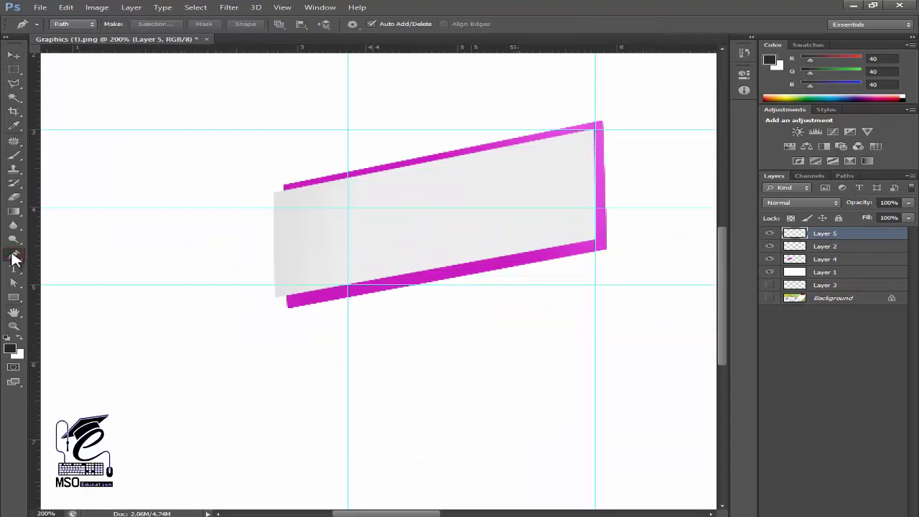
click(286, 307)
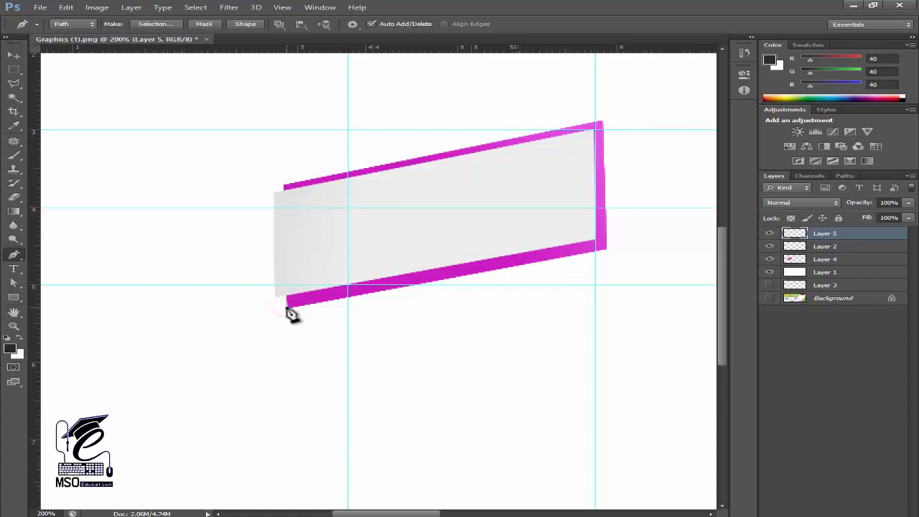
click(348, 338)
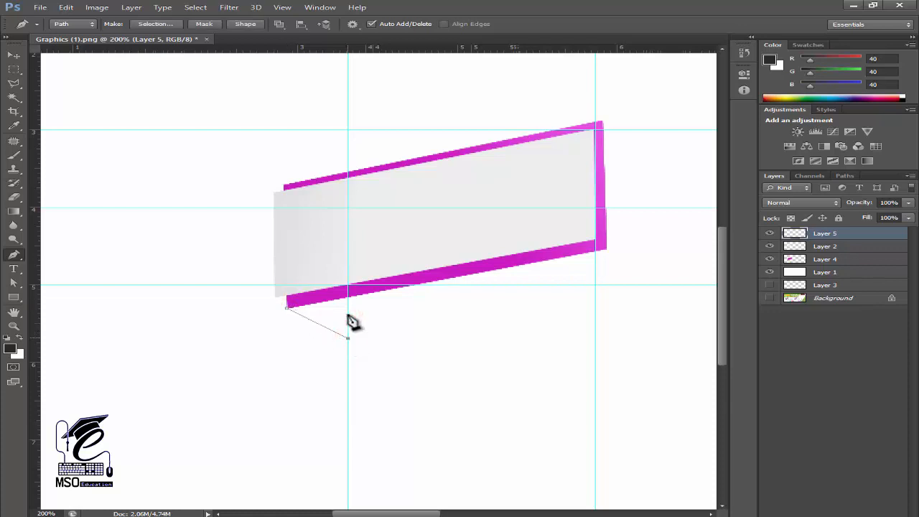
click(348, 263)
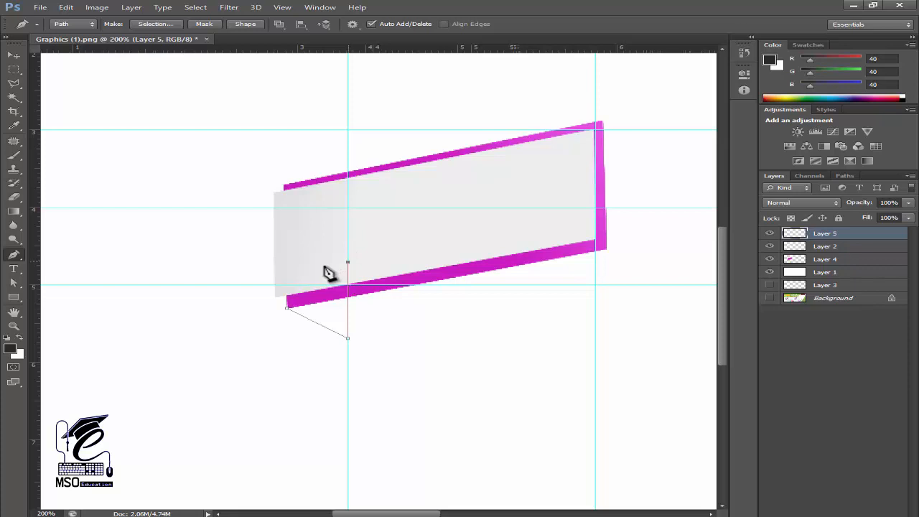
click(286, 273)
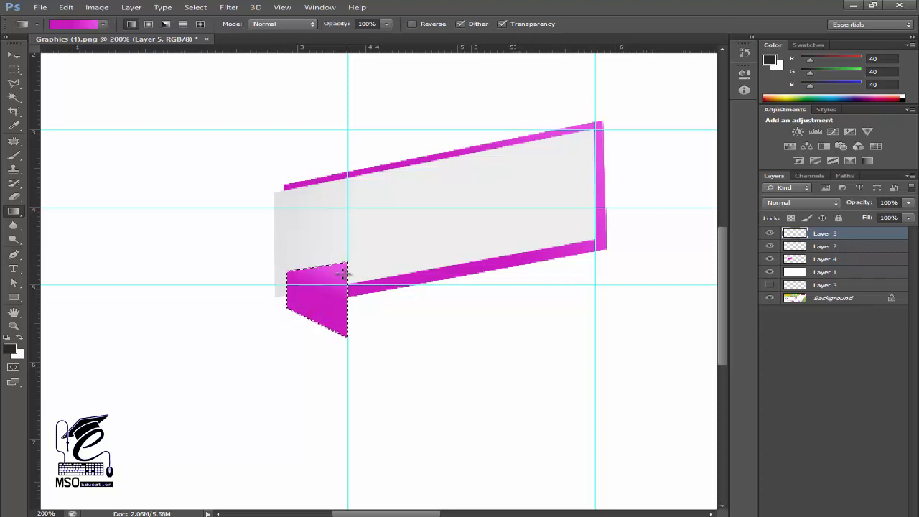
Stretch the magenta fold shape on Layer 5 slightly wider to the right, past the vertical guide
click(13, 54)
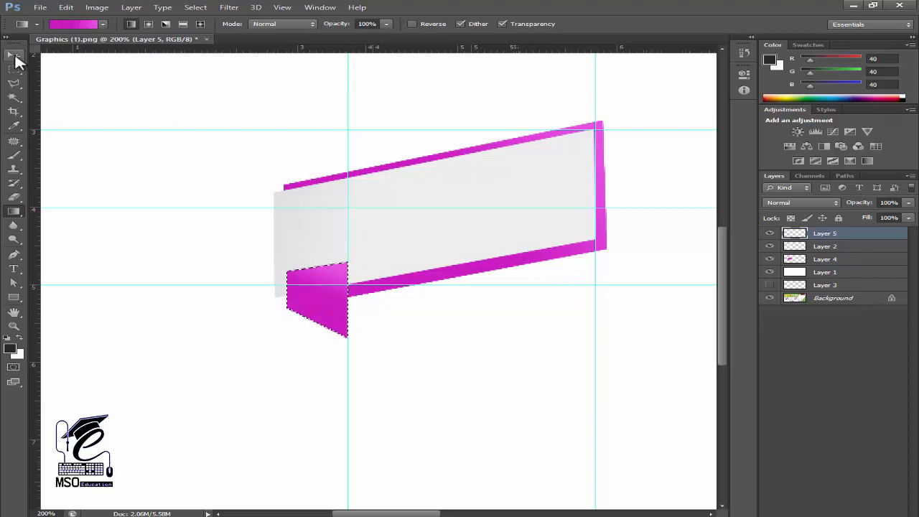
key(ctrl+t)
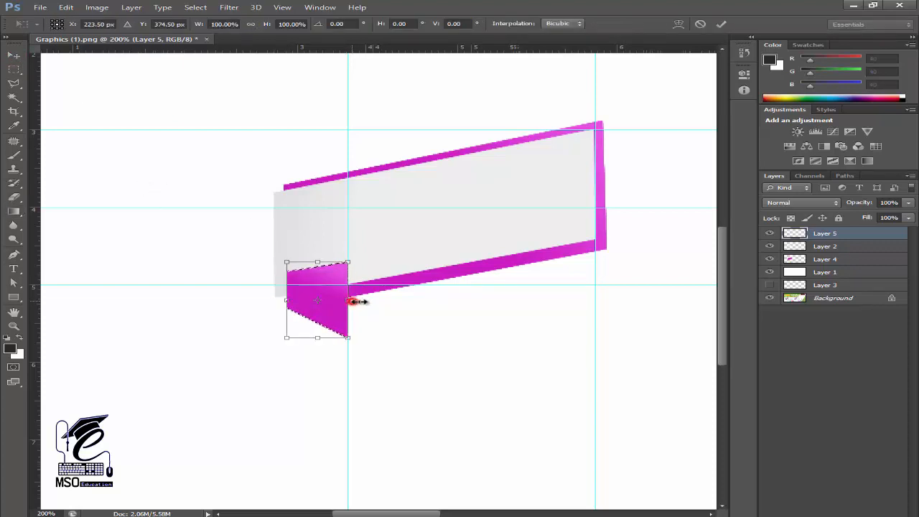
drag(347, 301, 361, 302)
key(Return)
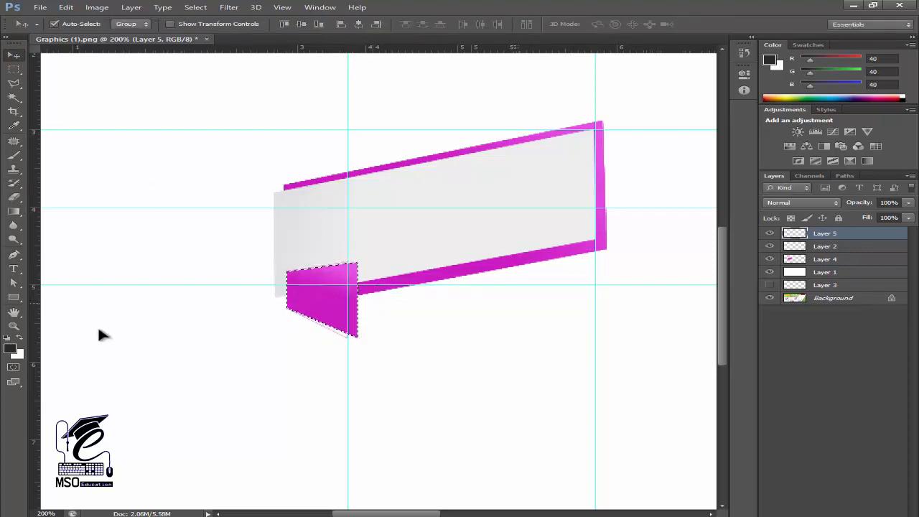
Recolor the gradient's starting stop at 0% to a darker, redder magenta
click(13, 211)
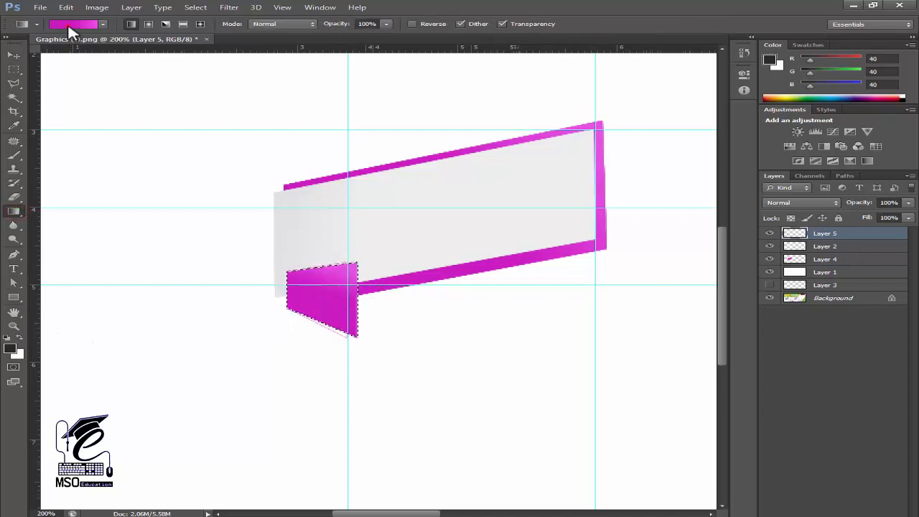
click(67, 22)
click(432, 300)
click(501, 343)
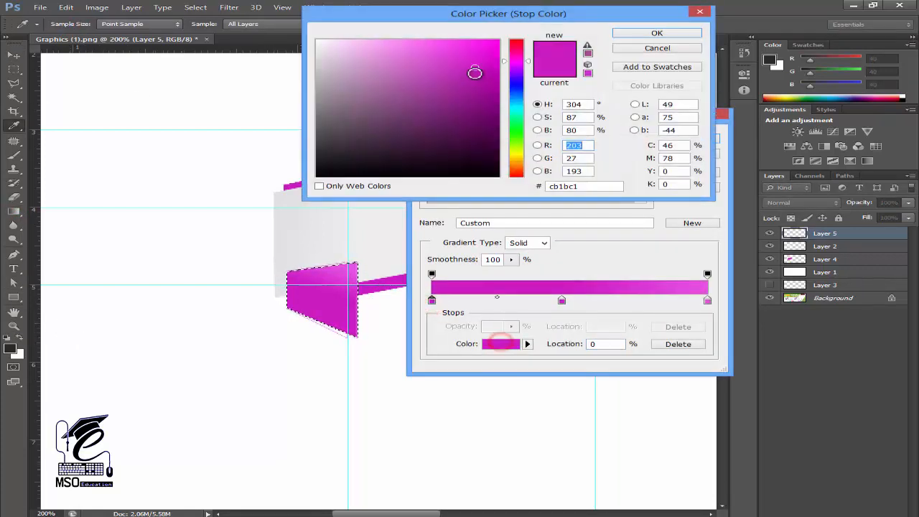
drag(514, 61, 495, 77)
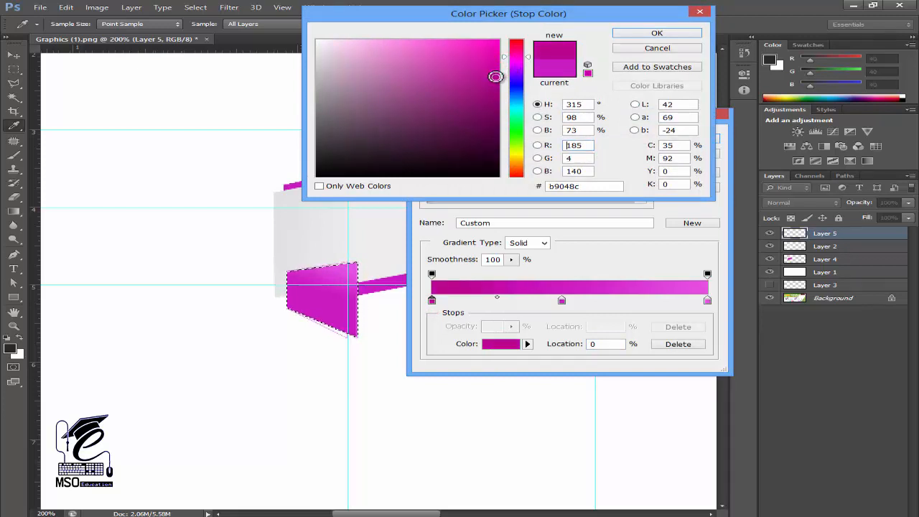
click(634, 35)
Slightly darken the gradient's middle stop at 47%, remove that stop and accept the two-stop gradient
click(561, 300)
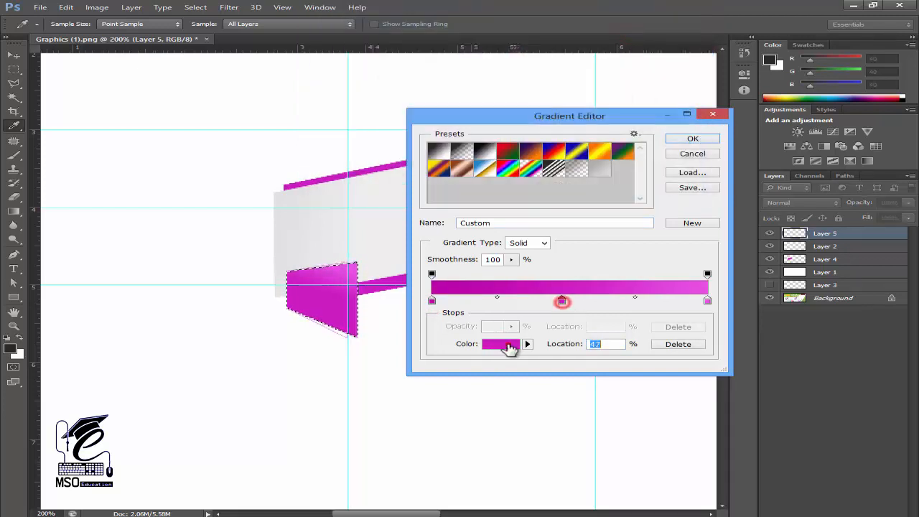
click(508, 344)
drag(476, 68, 479, 73)
click(632, 35)
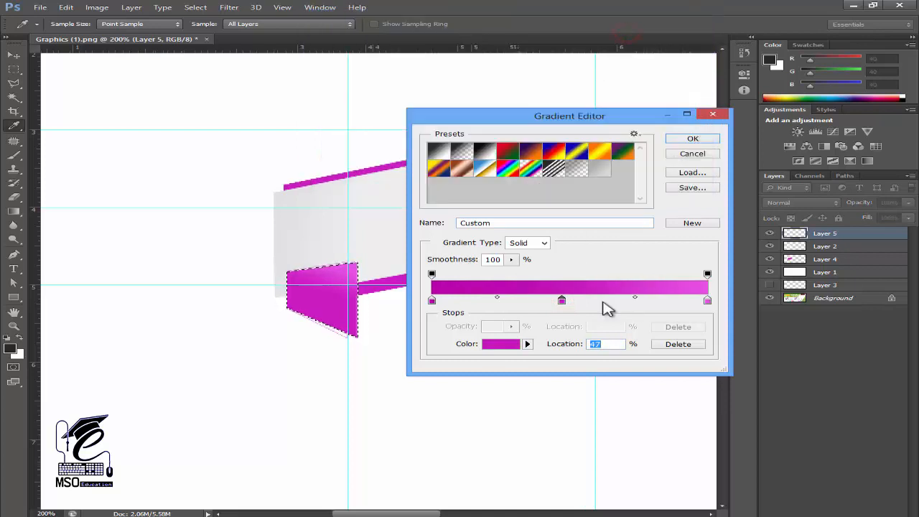
drag(561, 300, 663, 307)
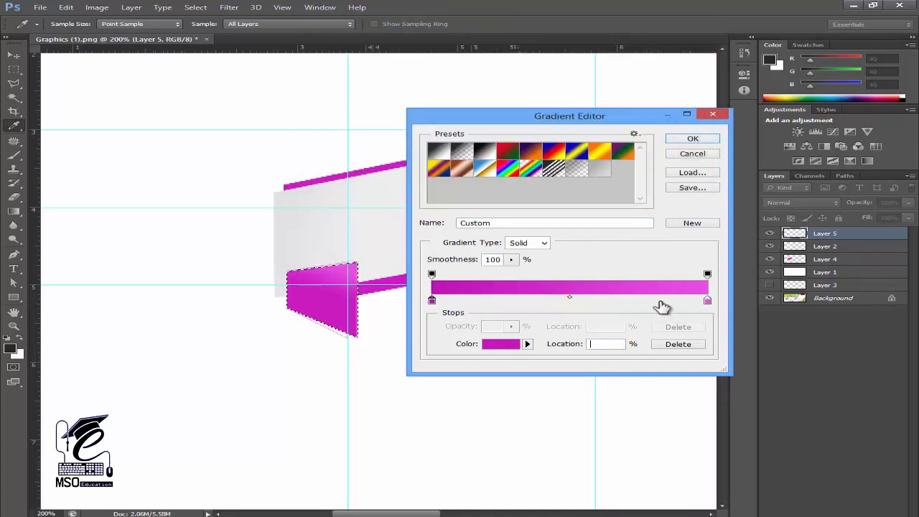
click(685, 140)
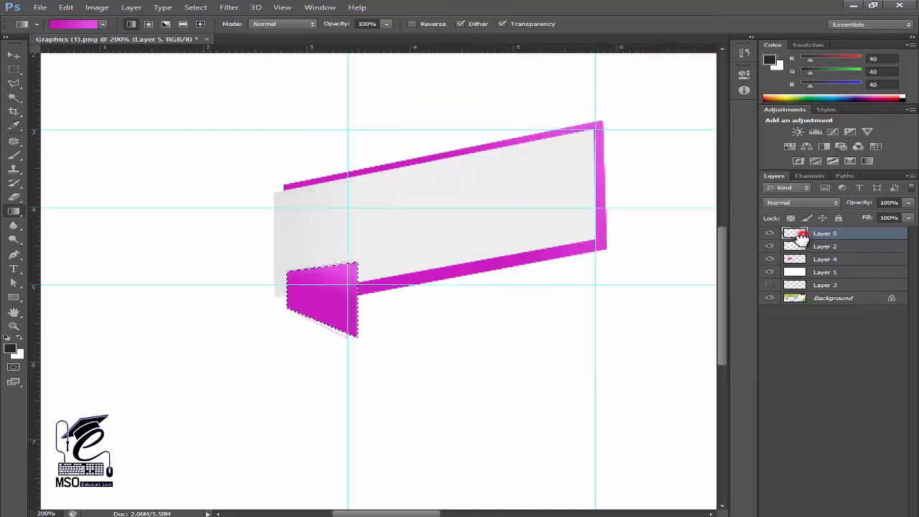
Reorder the layers so Layer 2 is on top, followed by Layer 4 and Layer 5, all above Layer 1
drag(801, 239, 804, 262)
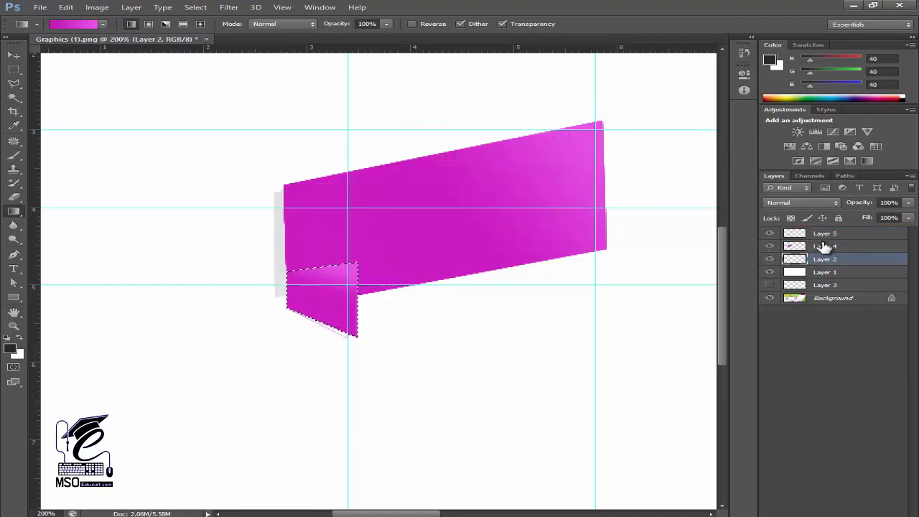
drag(824, 233, 824, 268)
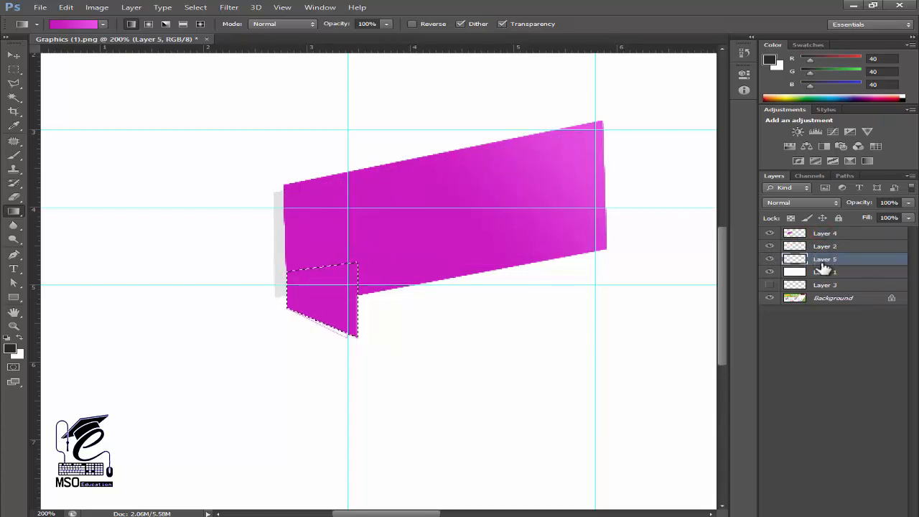
drag(815, 247, 782, 234)
Stretch the magenta fold shape on Layer 5 to the right to 134% of its width
click(14, 56)
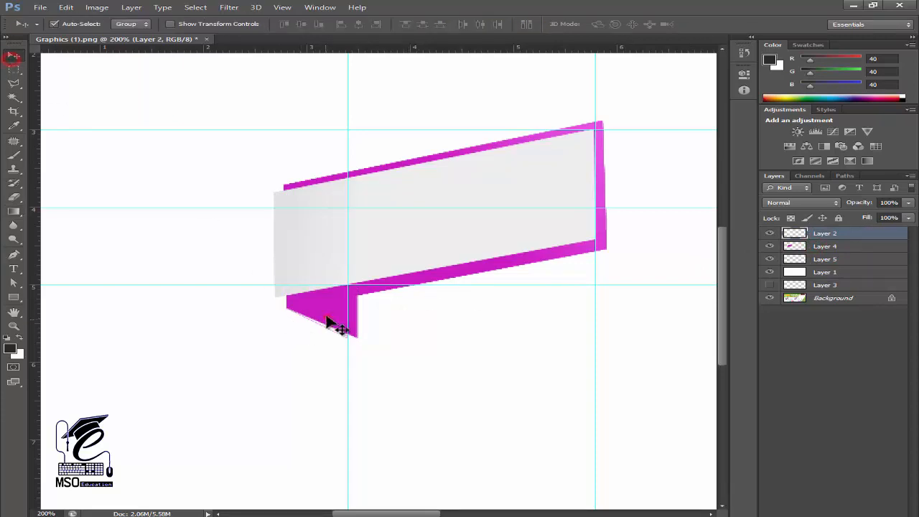
click(322, 323)
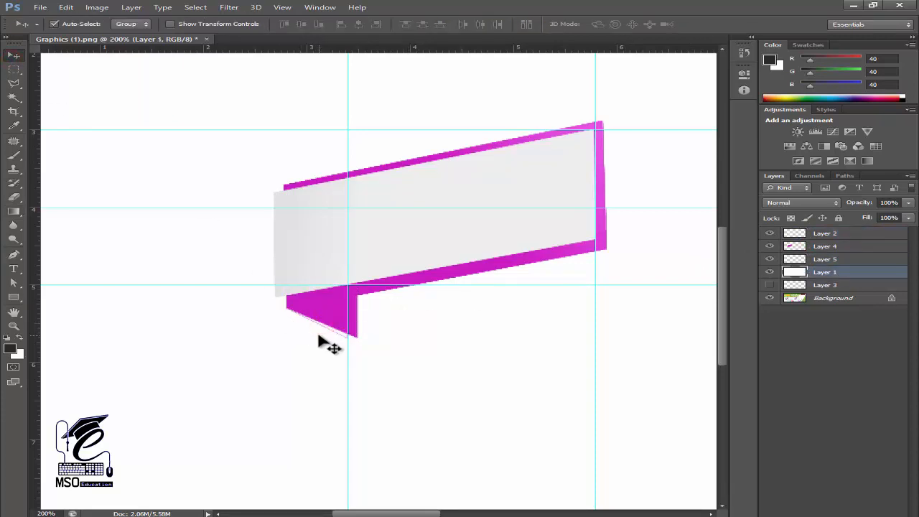
key(ctrl+plus)
key(ctrl+plus)
key(ctrl+minus)
key(ctrl+plus)
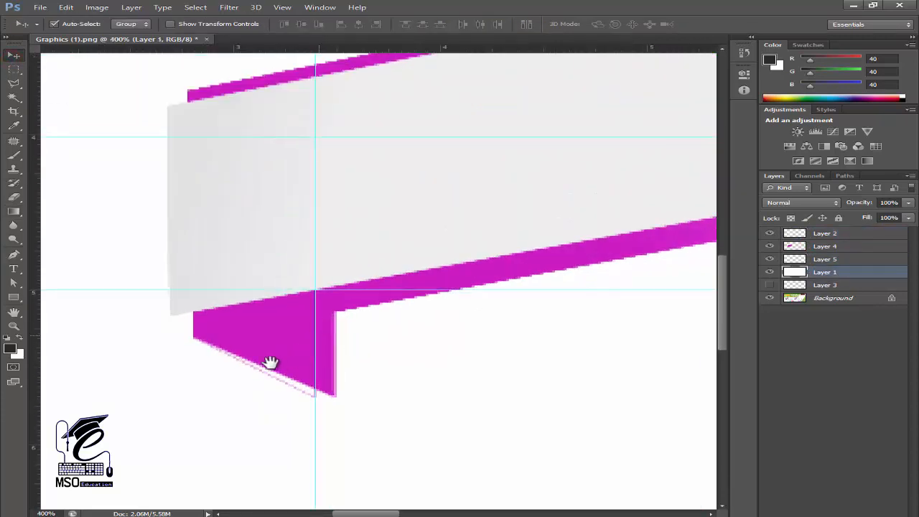
drag(270, 362, 314, 348)
click(822, 259)
key(ctrl+z)
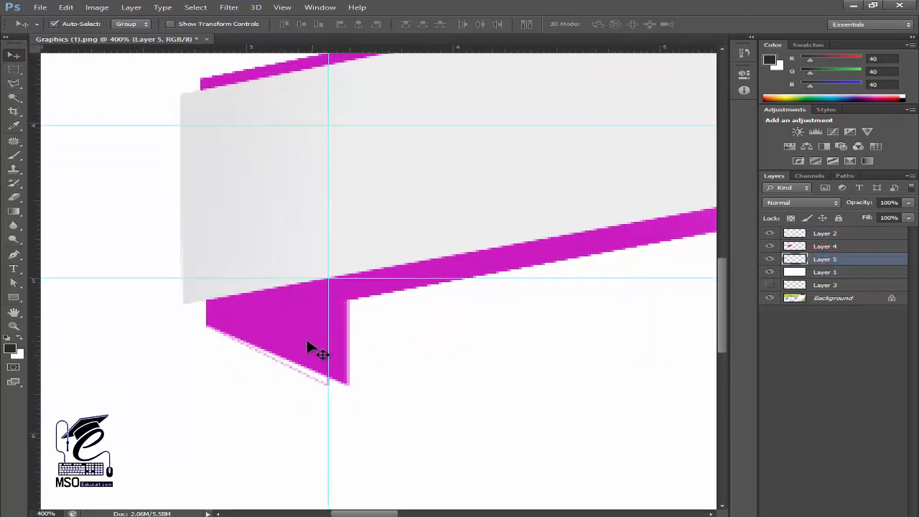
key(ctrl+minus)
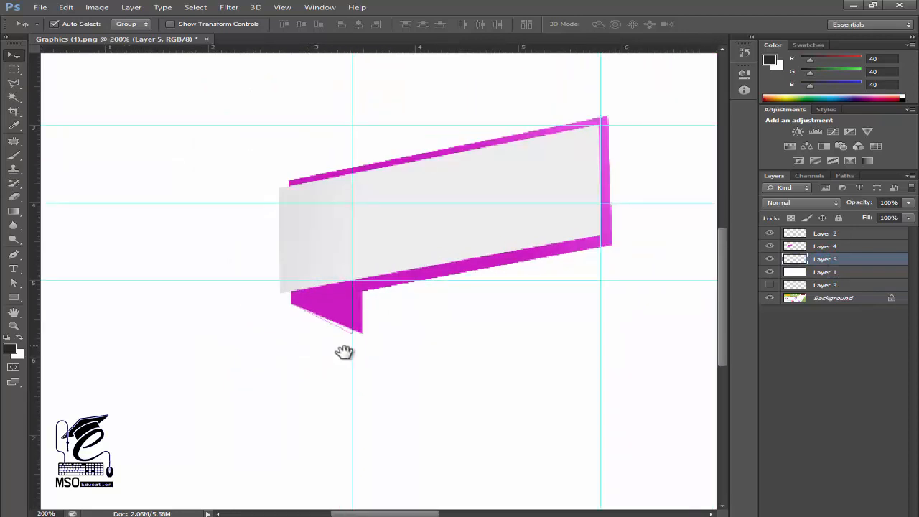
drag(426, 359, 349, 412)
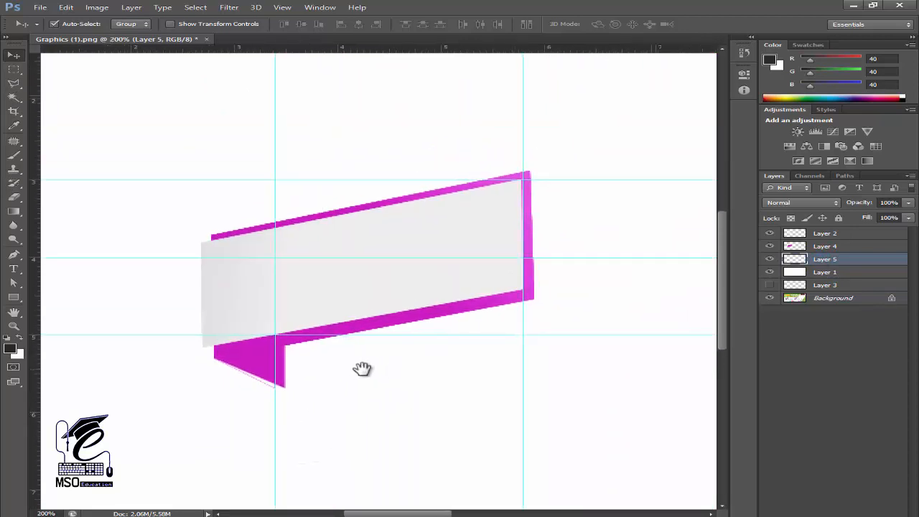
key(ctrl+t)
drag(286, 349, 314, 351)
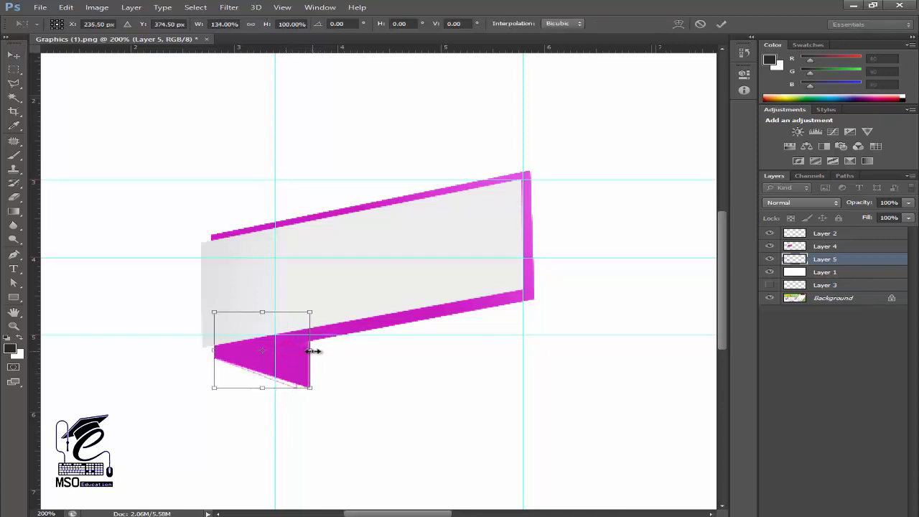
key(Return)
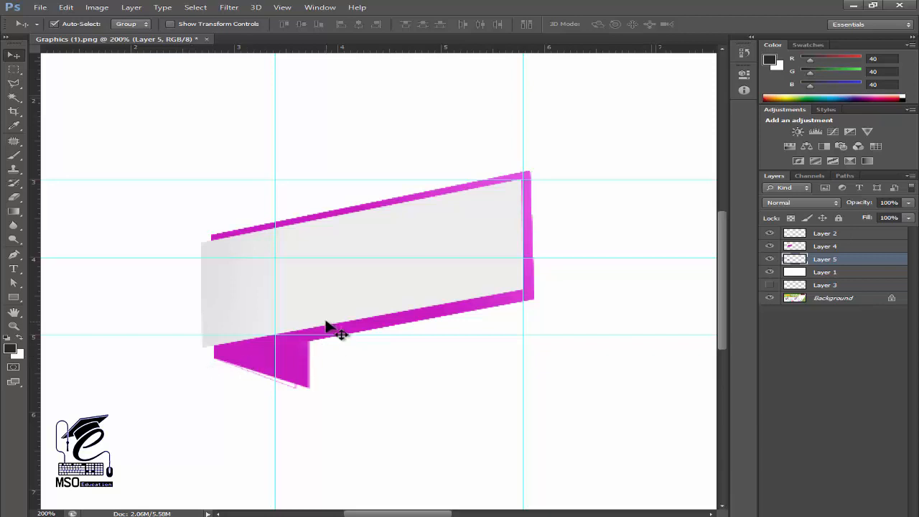
Add a drop shadow to the grey shape on Layer 2 with a 120° angle, global light off and 40% opacity
click(481, 269)
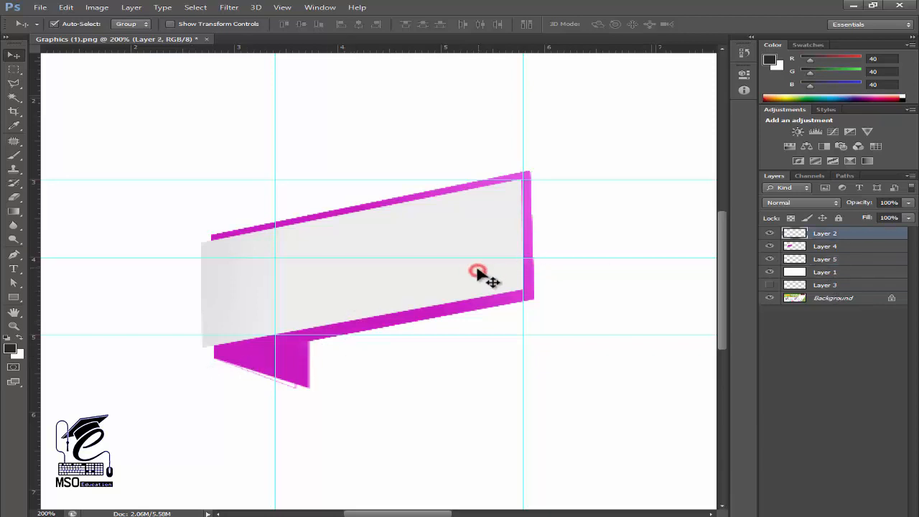
click(800, 508)
click(819, 508)
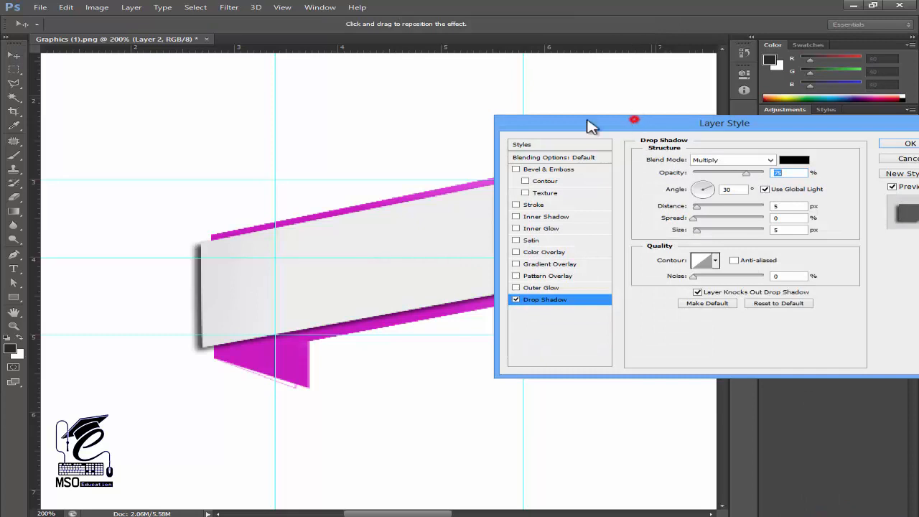
drag(587, 126, 652, 196)
click(831, 259)
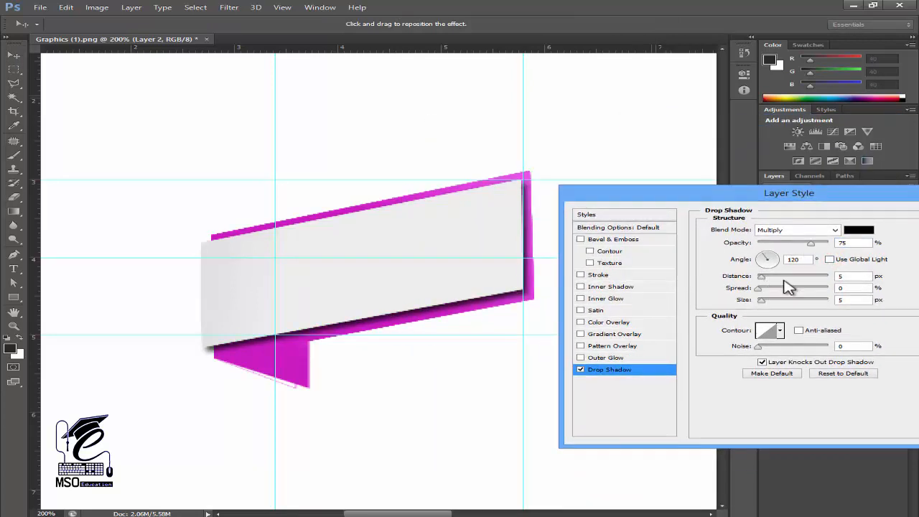
drag(814, 248, 787, 249)
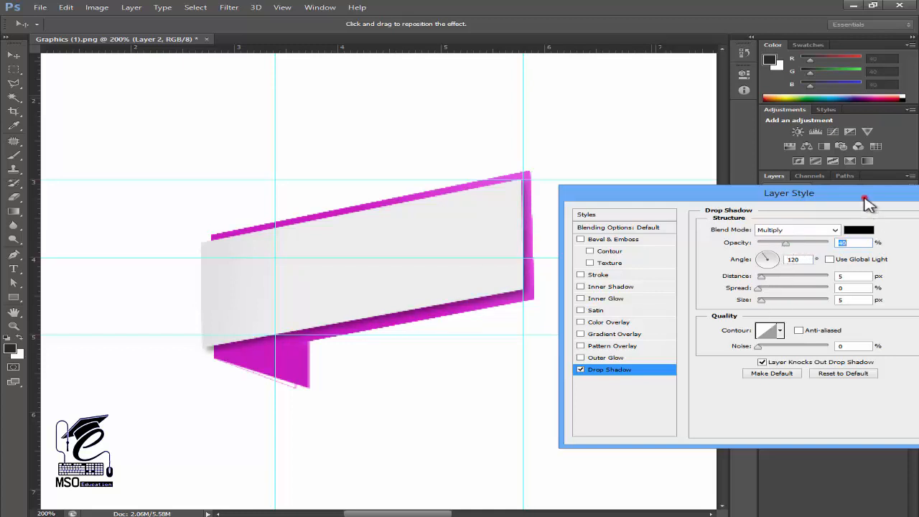
drag(865, 197, 808, 198)
click(900, 216)
Add a drop shadow to the magenta shape on Layer 4 with 21% opacity, 137° angle, 6 px distance and 3% spread
click(473, 310)
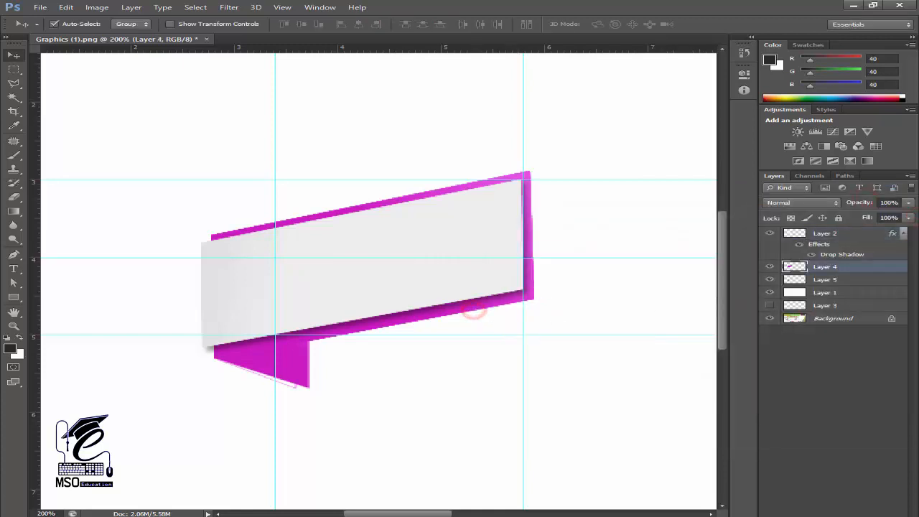
click(800, 515)
click(810, 513)
drag(708, 195, 661, 332)
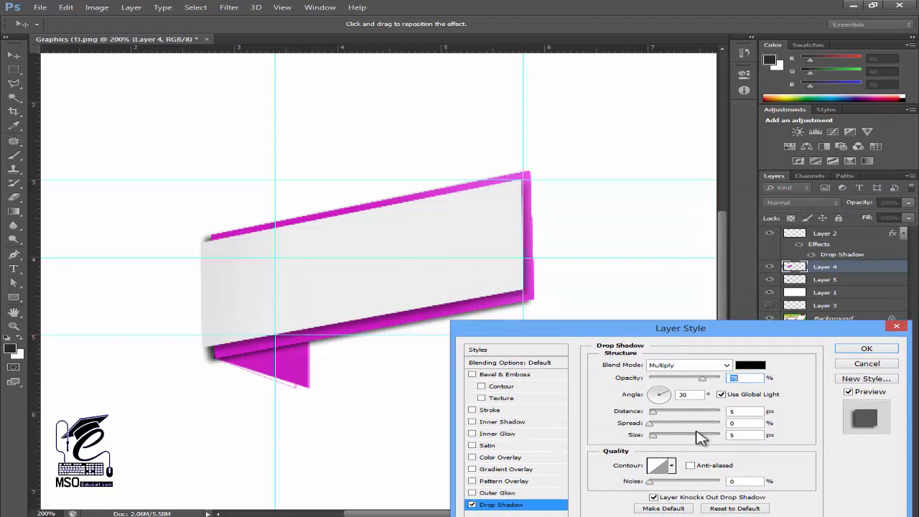
drag(659, 420, 656, 421)
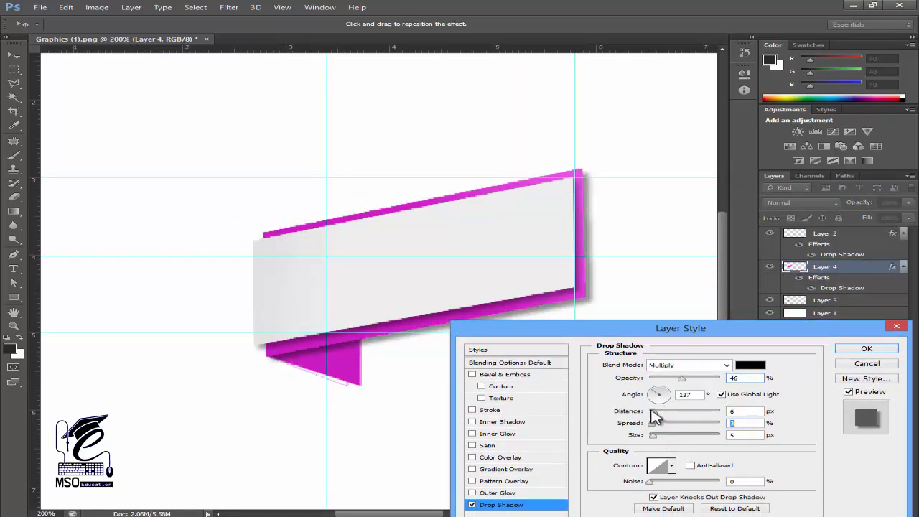
drag(687, 382, 670, 384)
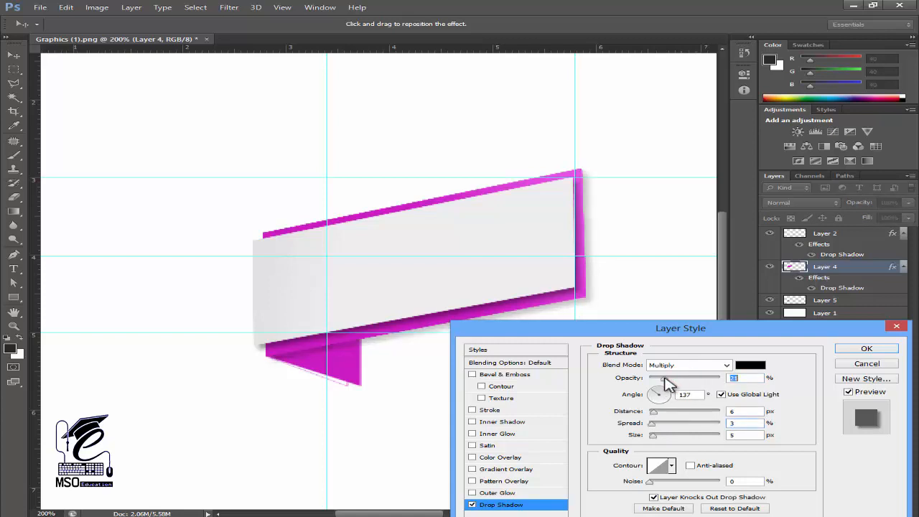
click(860, 350)
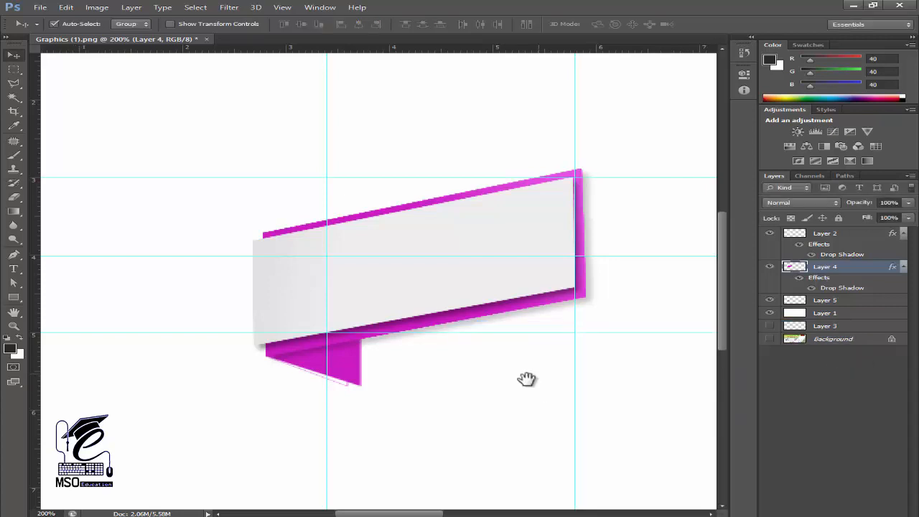
Add a new empty layer directly above Layer 2
drag(521, 383, 413, 332)
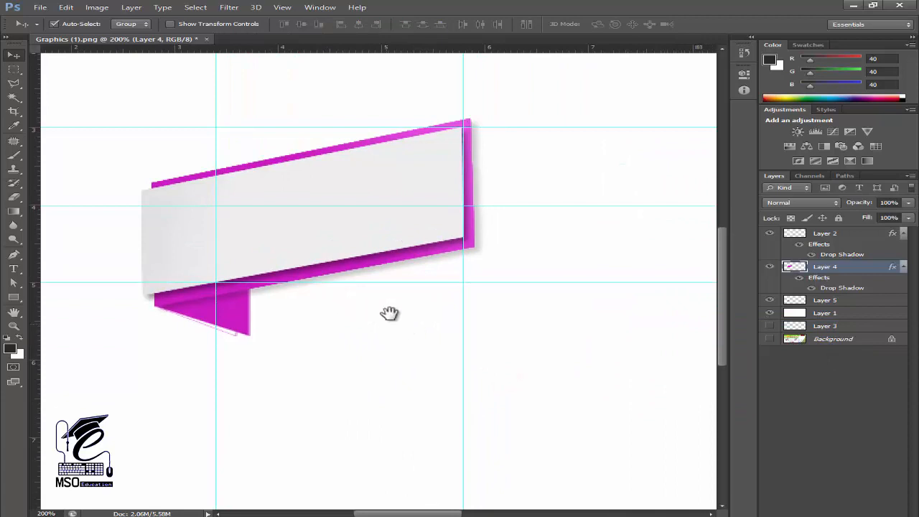
drag(263, 349, 244, 301)
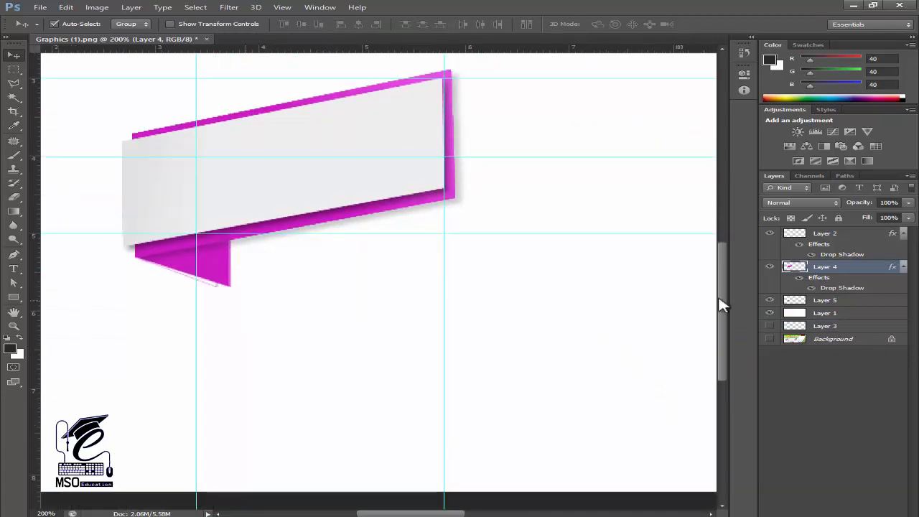
click(795, 234)
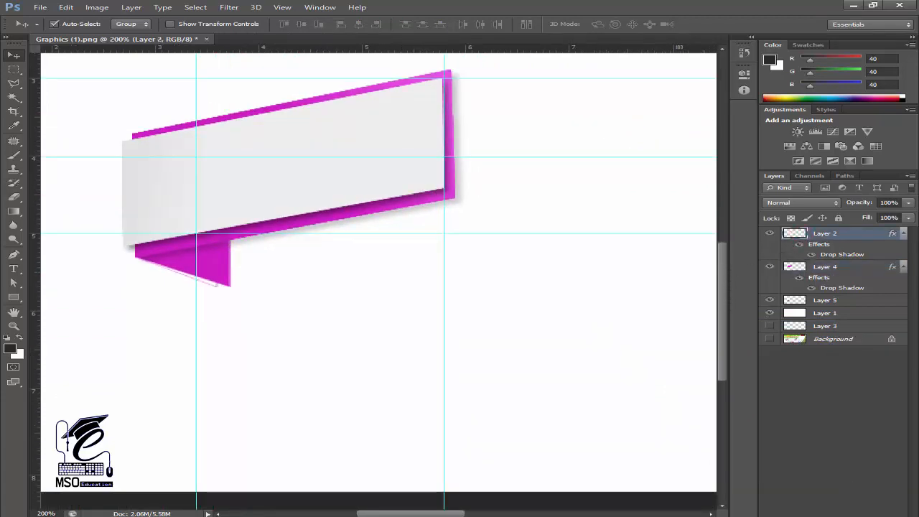
key(ctrl+shift+alt+n)
drag(447, 190, 487, 275)
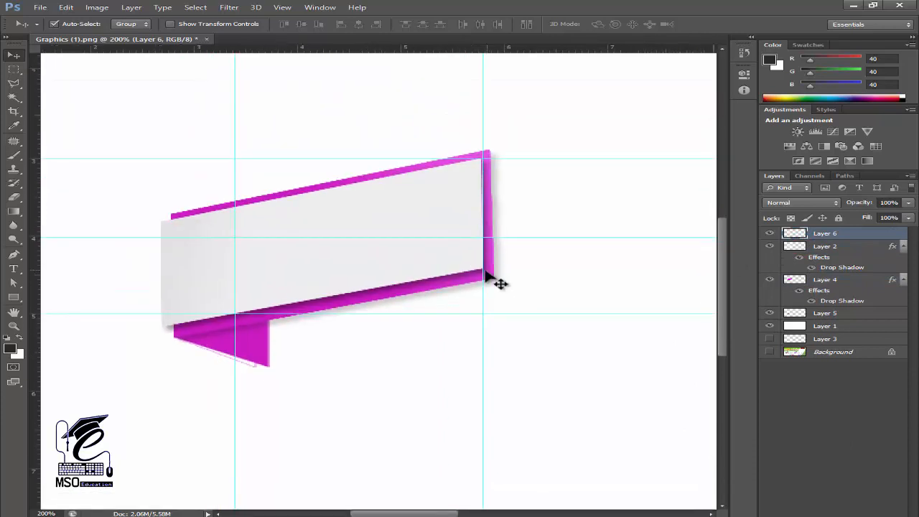
On Layer 6, fill a rectangular path converted to a selection with white, spanning from the fold to beyond the right vertical guide
key(u)
drag(312, 265, 653, 428)
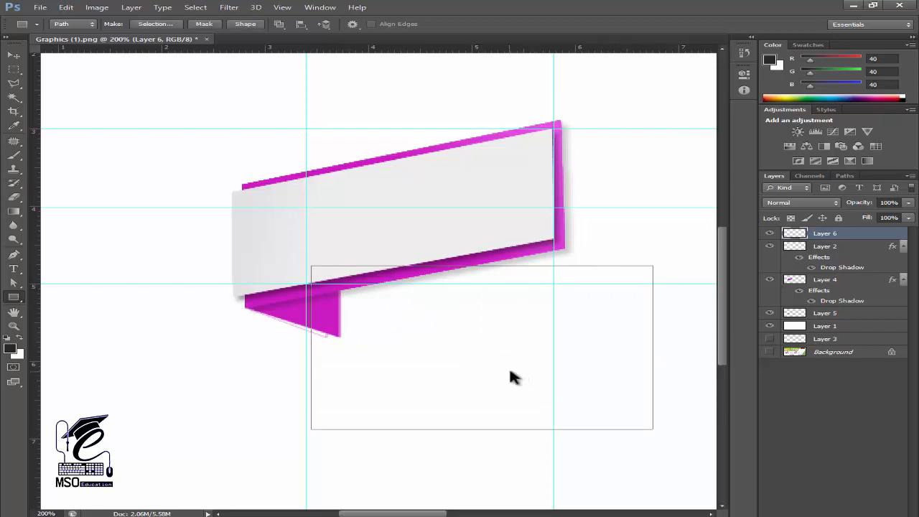
key(ctrl+Return)
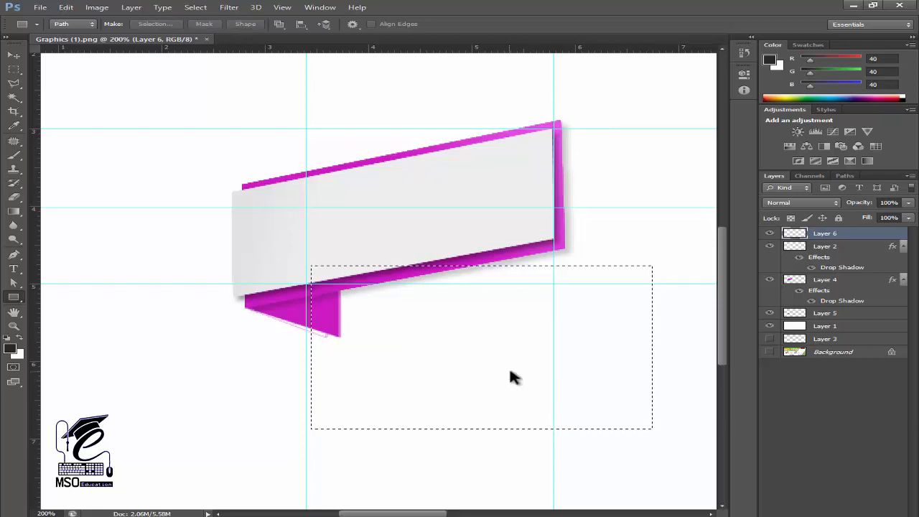
key(Delete)
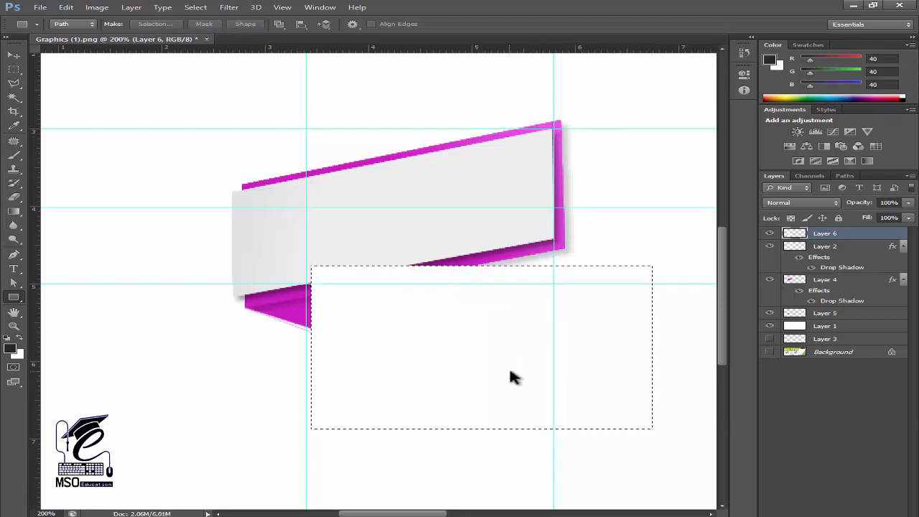
key(ctrl+shift+s)
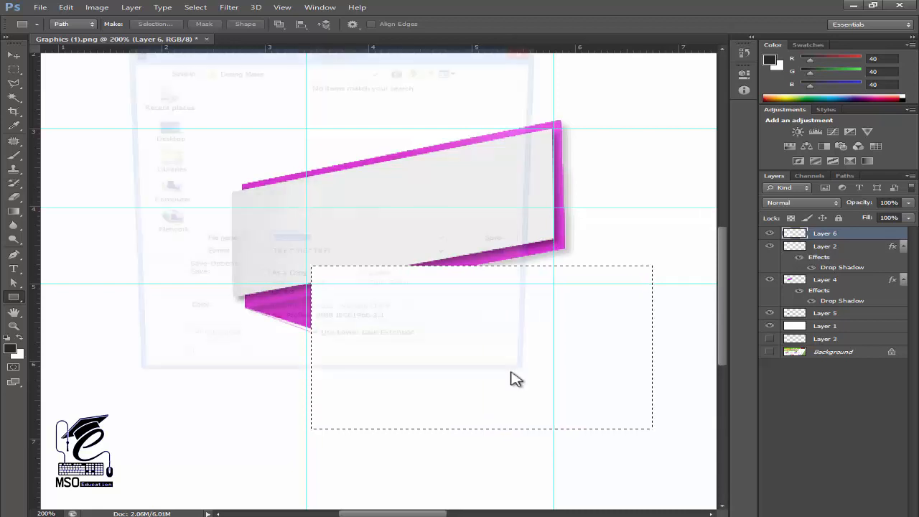
key(Escape)
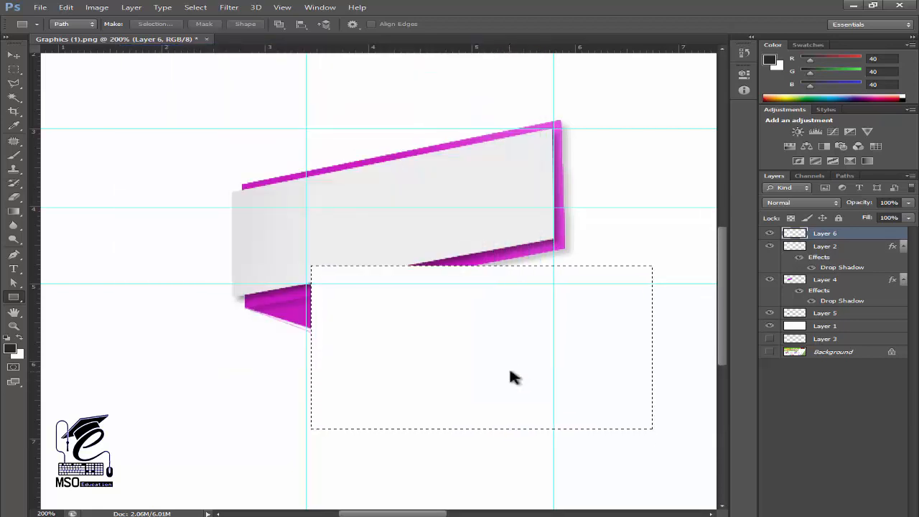
Deselect, move Layer 6 directly below Layer 4 and apply a drop shadow to it with global light off
key(ctrl+d)
drag(828, 238, 831, 314)
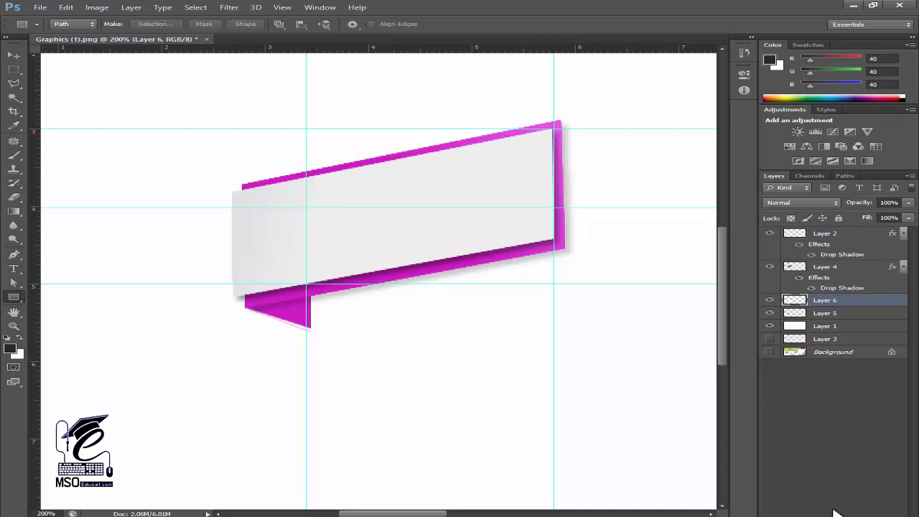
click(804, 515)
click(825, 514)
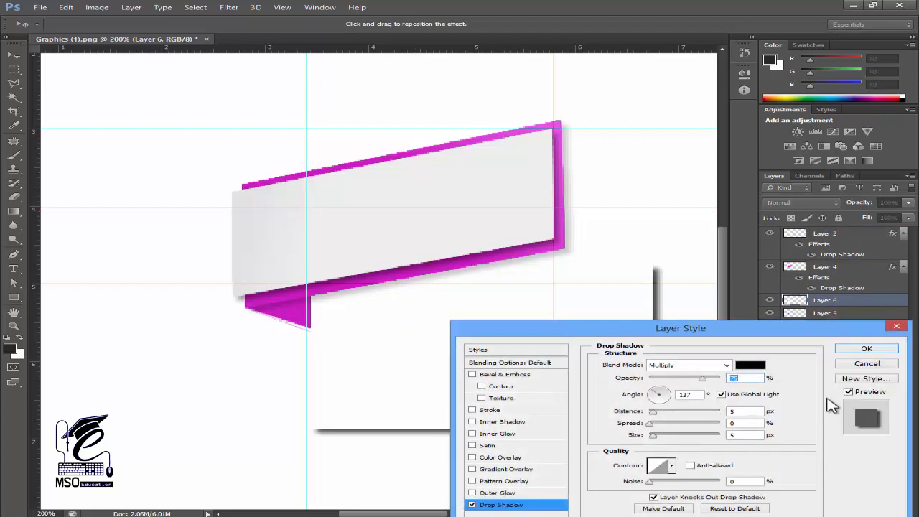
drag(634, 337, 720, 231)
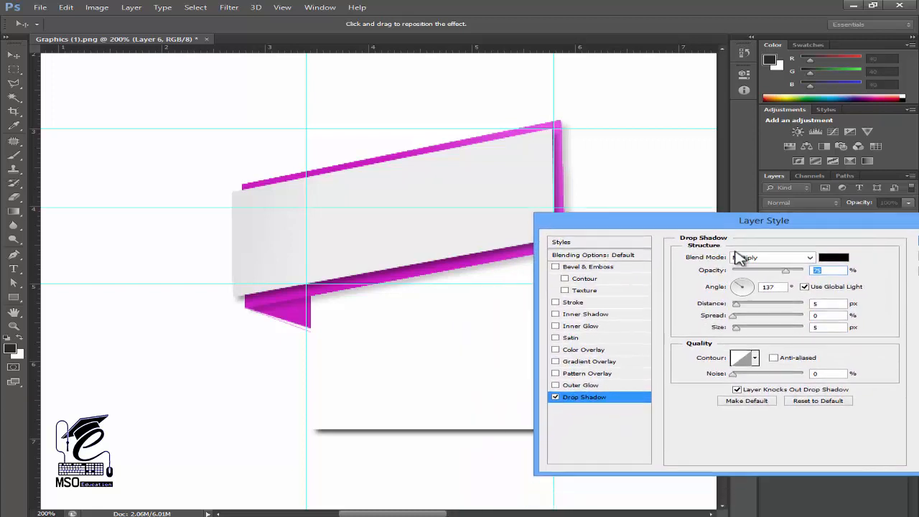
click(804, 287)
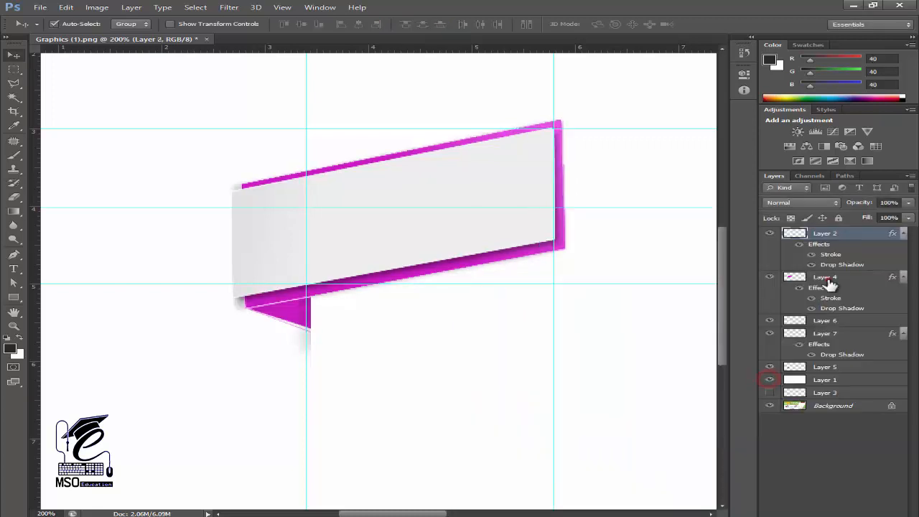
Change the drop shadow on Layer 4 to a 120° angle with global light off and about 33% opacity
click(828, 280)
double_click(833, 310)
drag(624, 356, 616, 360)
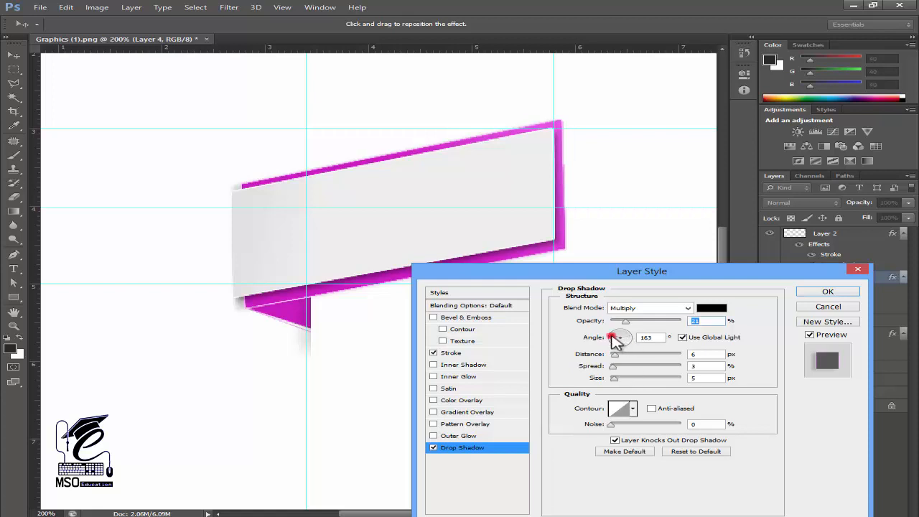
click(611, 336)
click(682, 337)
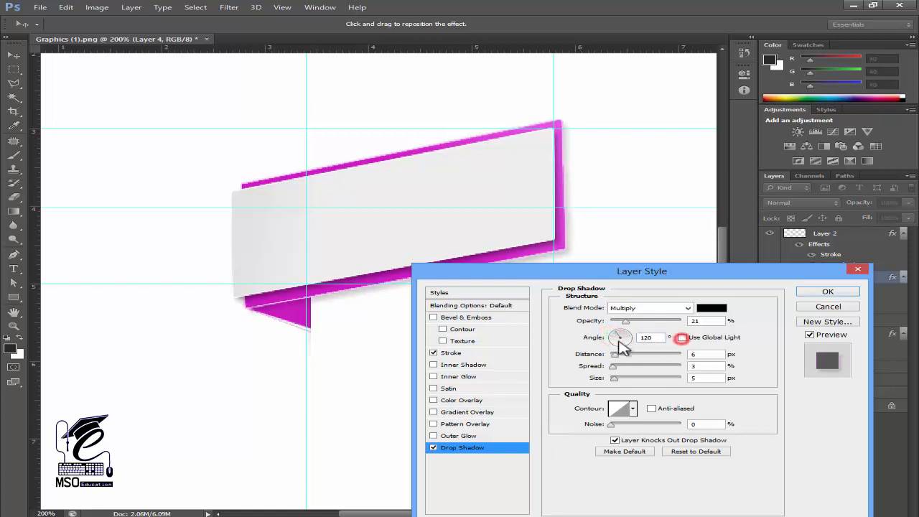
drag(626, 321, 636, 326)
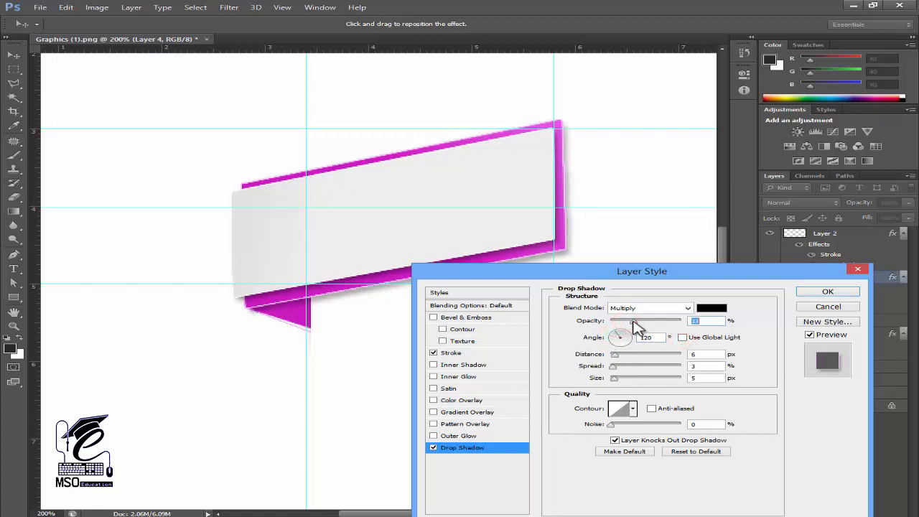
click(828, 292)
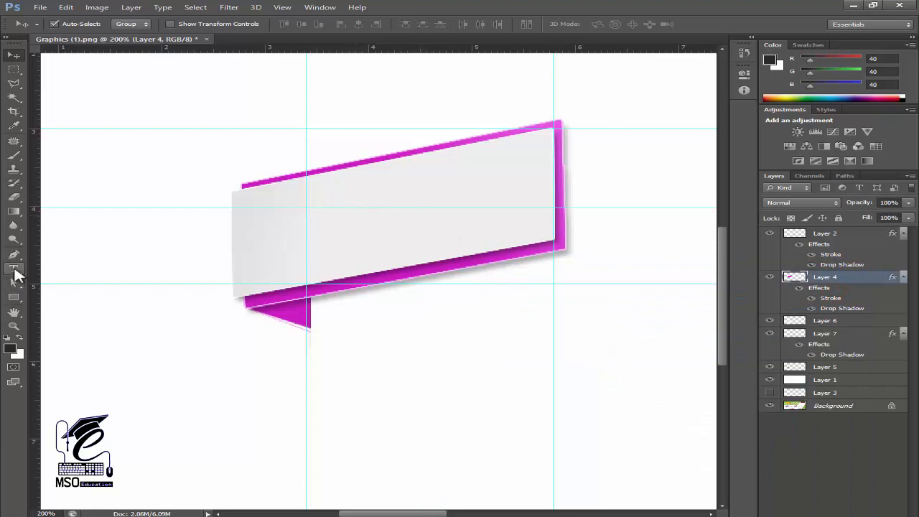
Add the text "Graphices Design" in 12 pt Tahoma on the grey shape, above Layer 2
click(797, 234)
click(13, 269)
click(265, 212)
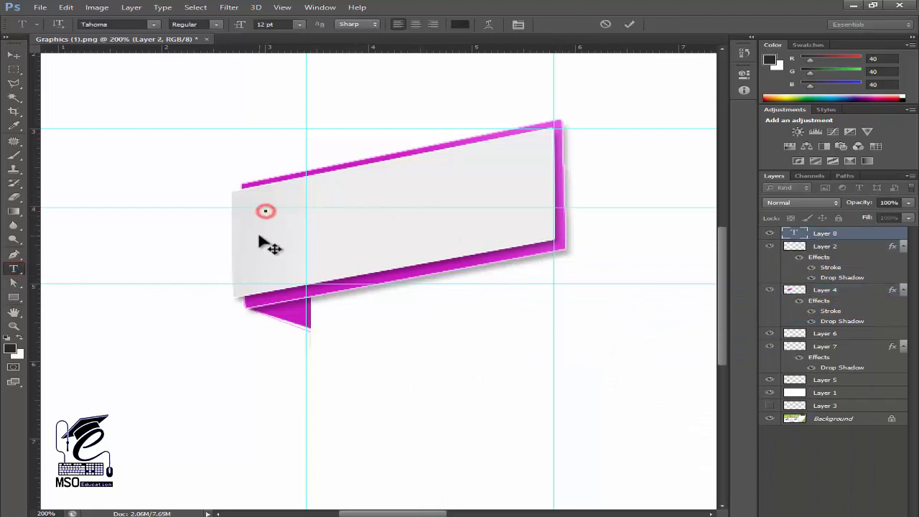
text(Graphic)
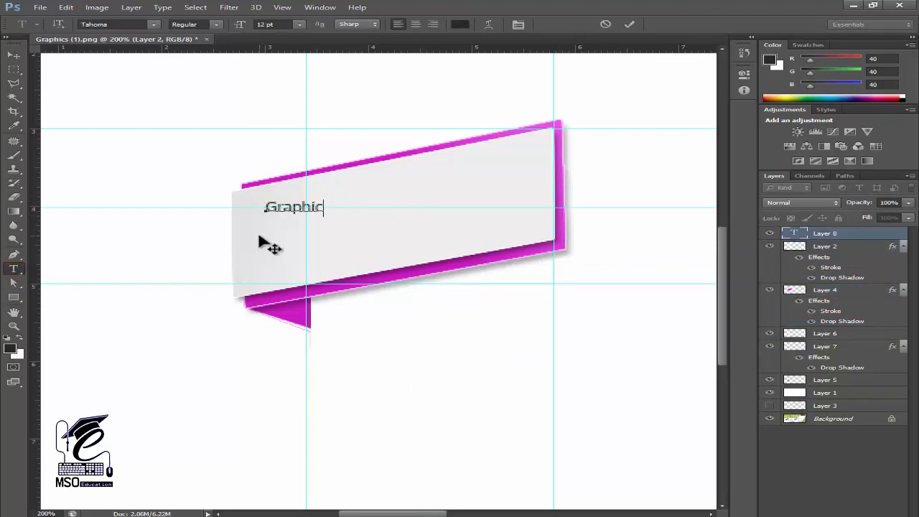
text(es Design)
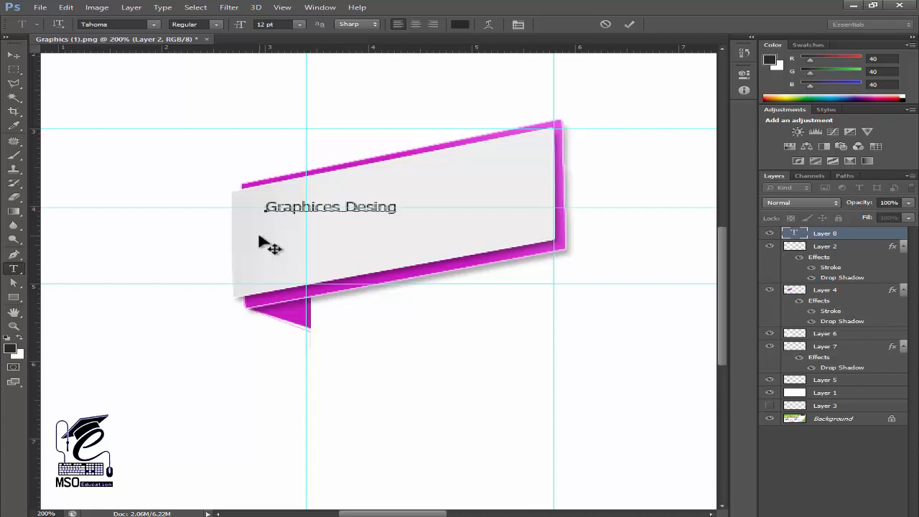
Rotate the heading text to follow the banner's slant and enlarge it to about 28 pt across the grey shape
click(13, 55)
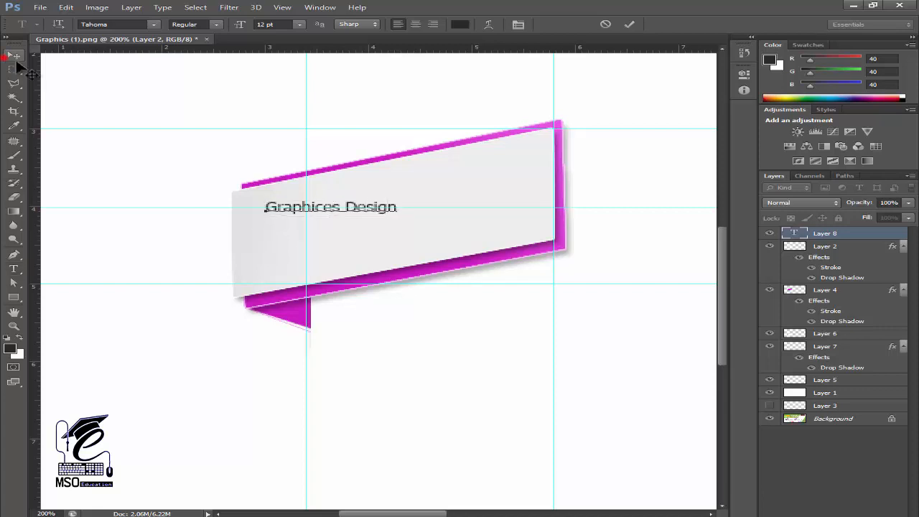
mouse_move(327, 210)
mouse_down()
mouse_move(357, 230)
mouse_move(359, 212)
mouse_move(365, 219)
mouse_move(330, 211)
mouse_up()
key(ctrl+t)
drag(444, 200, 437, 191)
key(Return)
key(ctrl+t)
drag(405, 222, 495, 250)
drag(405, 197, 469, 185)
key(Return)
Set the whole heading text in the Cooper Black font
click(13, 269)
triple_click(325, 200)
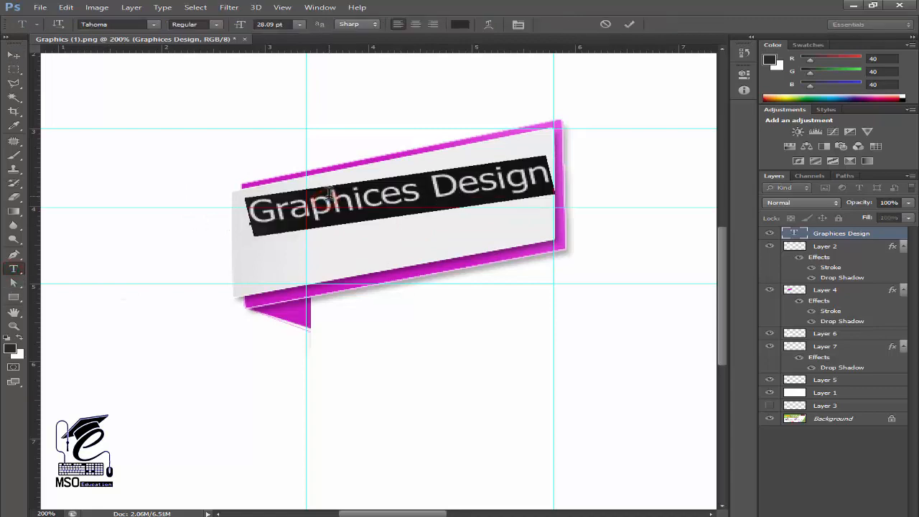
click(154, 24)
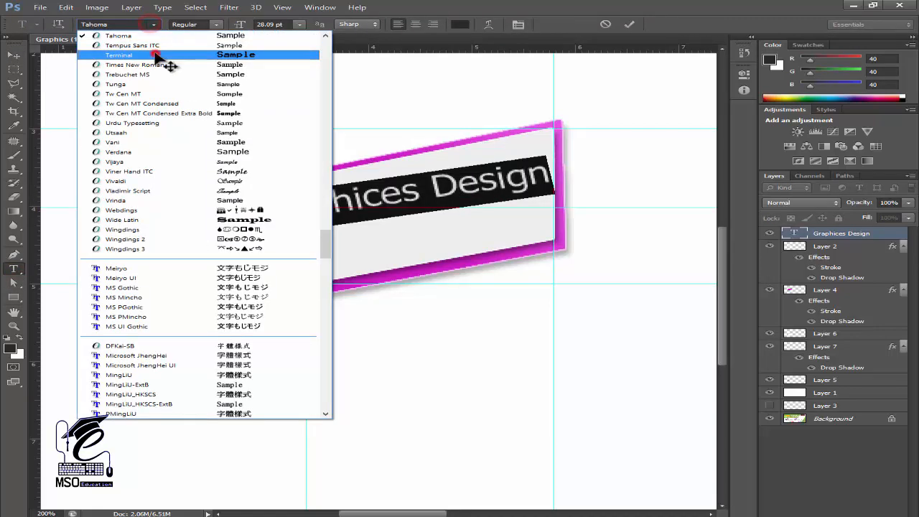
click(165, 43)
click(154, 24)
drag(329, 242, 321, 67)
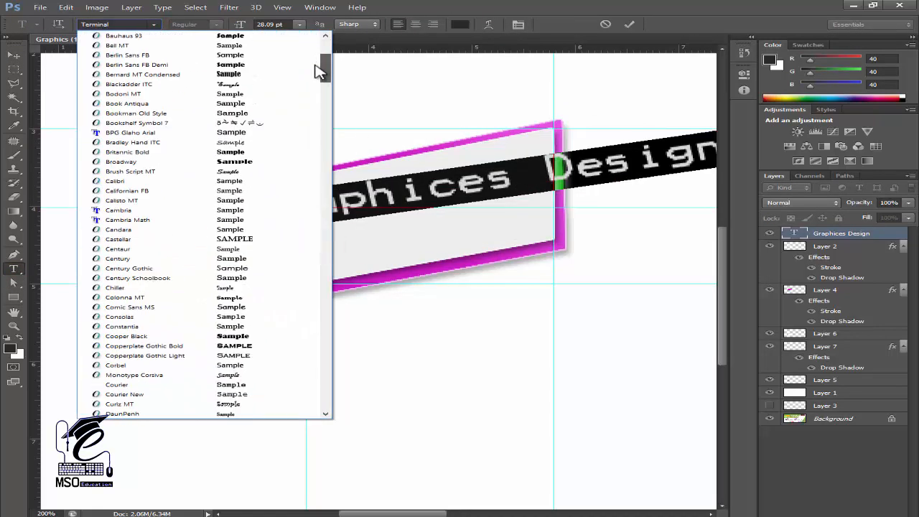
click(245, 336)
Scale the heading to about 85%, rotate it about -2.9° and position it inside the grey shape
click(14, 55)
key(ctrl+t)
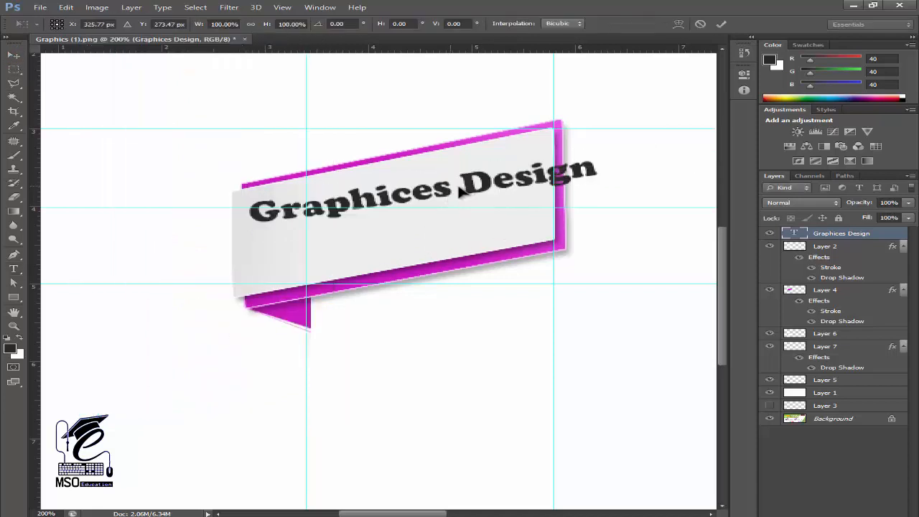
drag(599, 230, 572, 223)
drag(480, 189, 453, 190)
drag(565, 152, 556, 142)
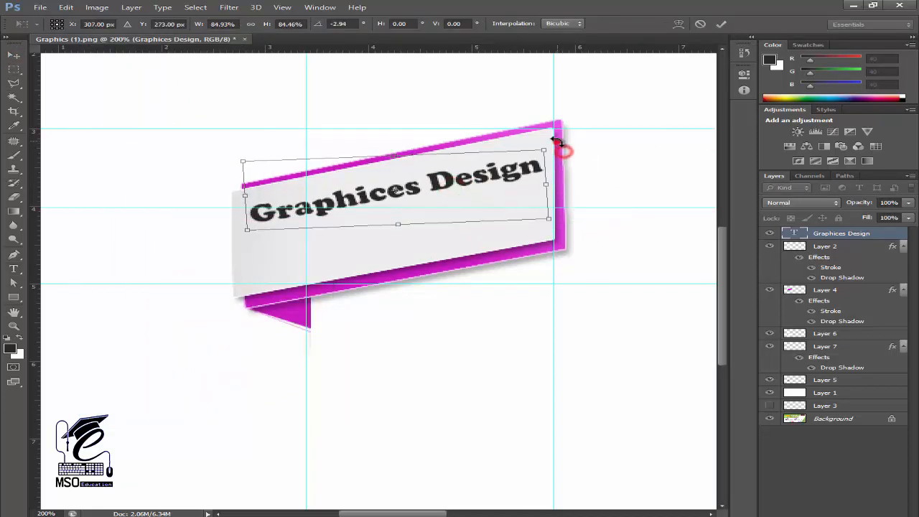
key(Return)
drag(449, 185, 445, 182)
Add a second line reading "Cource" beneath "Graphices Design" in the heading text
drag(542, 286, 420, 249)
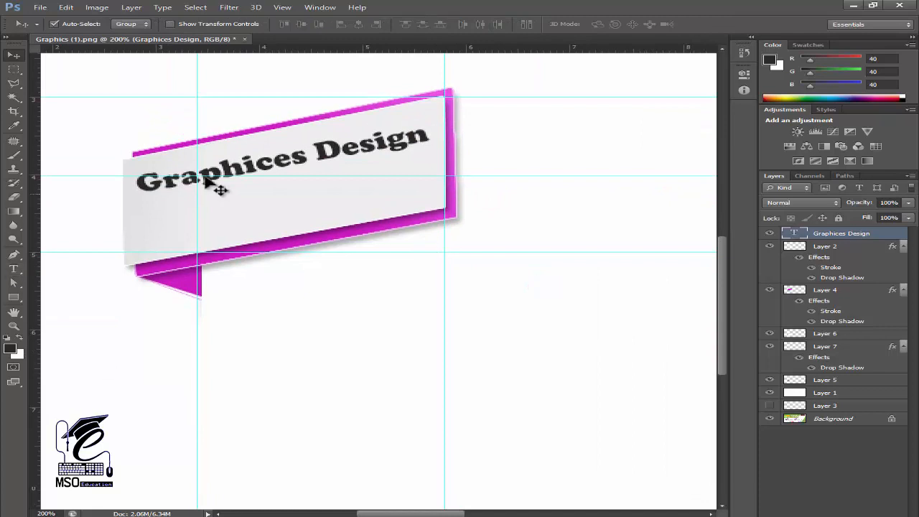
click(13, 269)
click(226, 171)
key(Return)
text(COr)
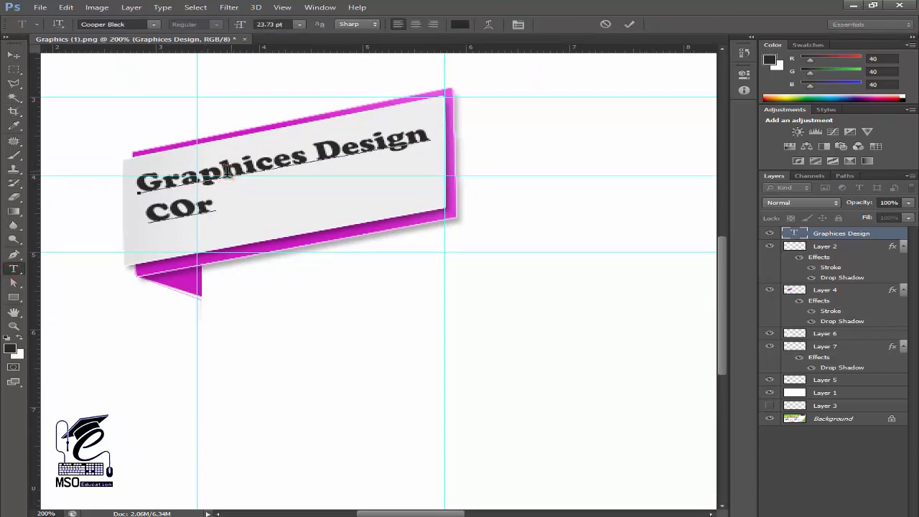
key(BackSpace)
key(BackSpace)
text(ours)
key(BackSpace)
text(ce)
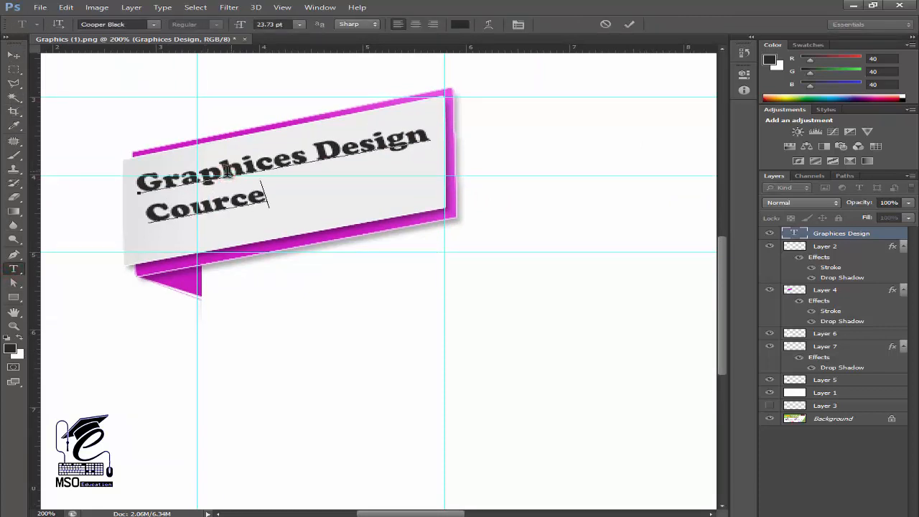
Center-align both lines of the heading and move the text back over the grey shape
click(415, 24)
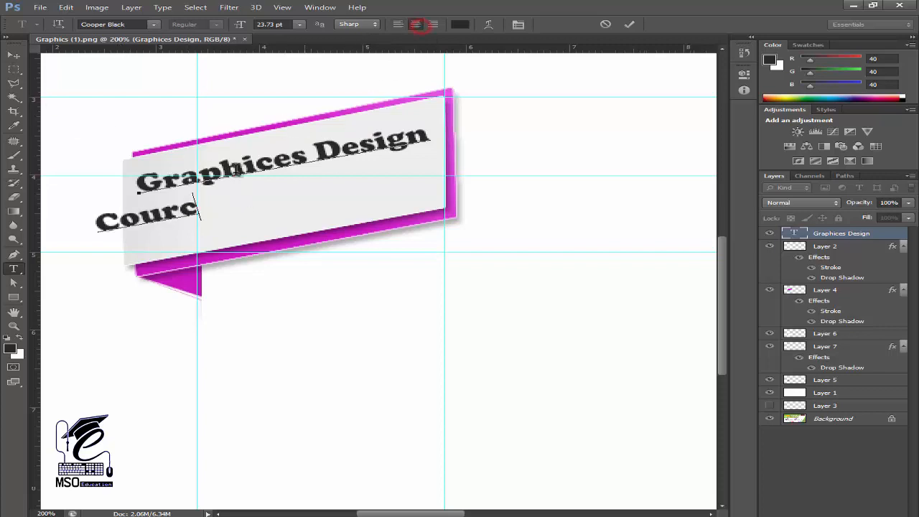
click(413, 24)
click(14, 55)
drag(128, 189, 273, 175)
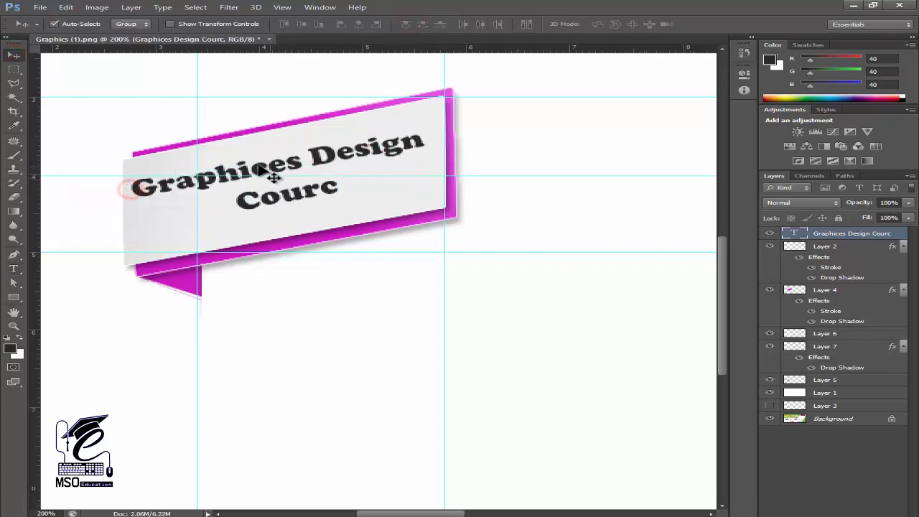
Add a 12 pt text list below the banner with the lines "Photoshop", "Corel Draw" and "Ilistater"
drag(309, 318, 268, 281)
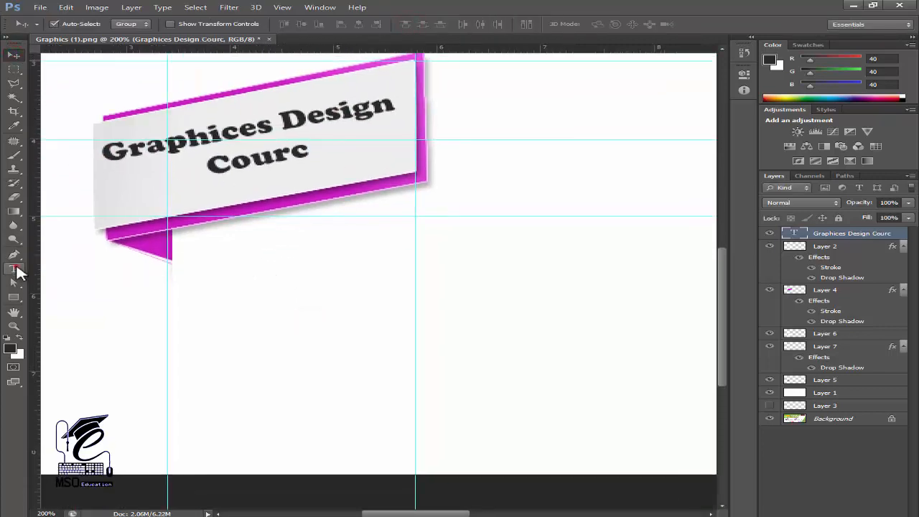
click(14, 269)
click(193, 243)
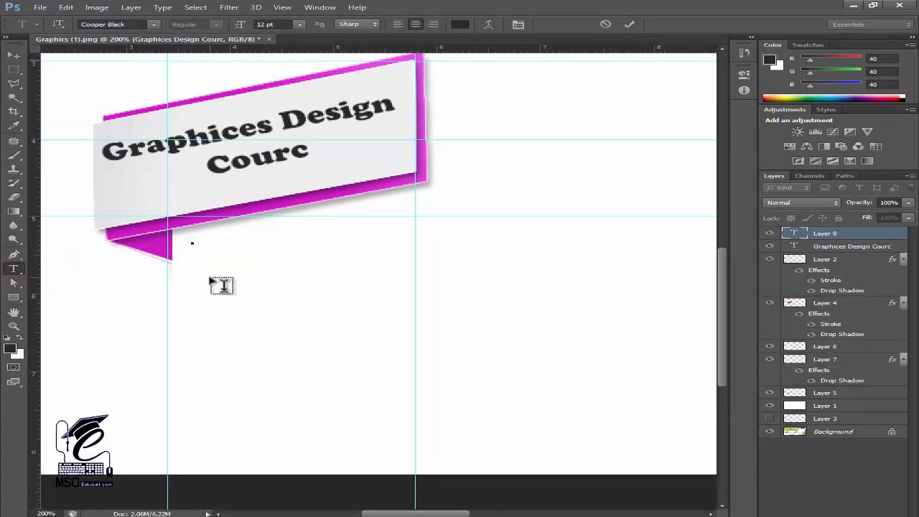
text(Phot)
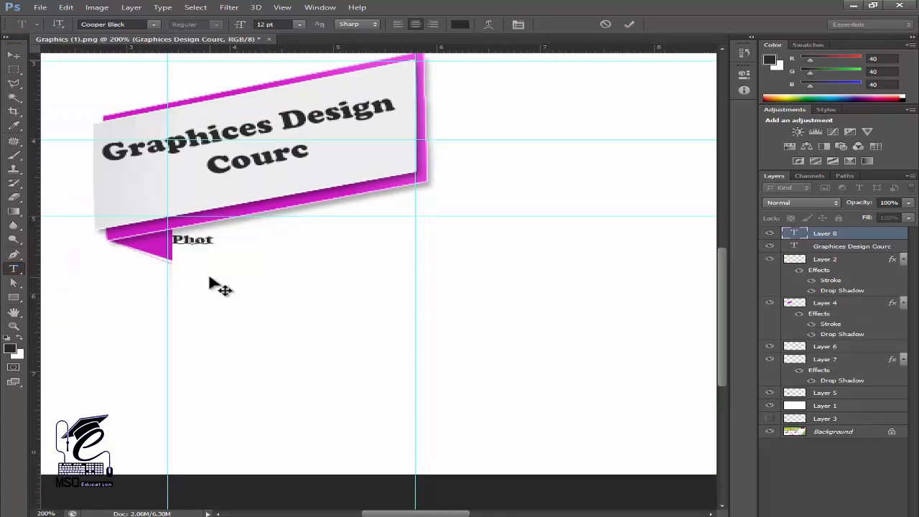
text(oshop )
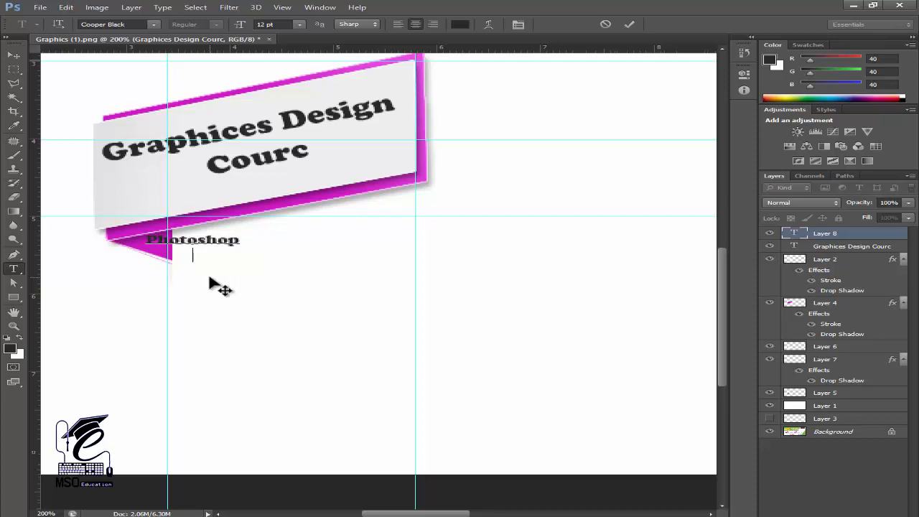
text(Corel Draw)
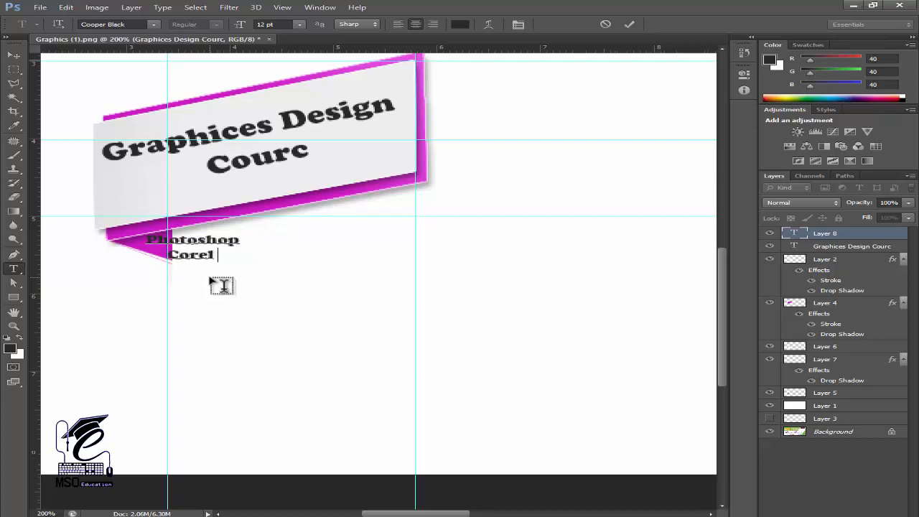
key(Return)
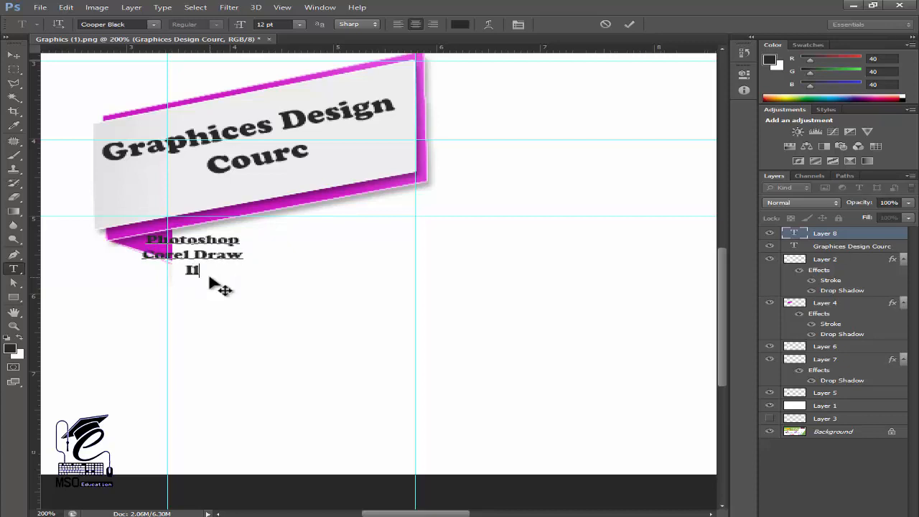
text(Ilistater)
Left-align the three-line list below the banner and set all of it in Arial
click(397, 24)
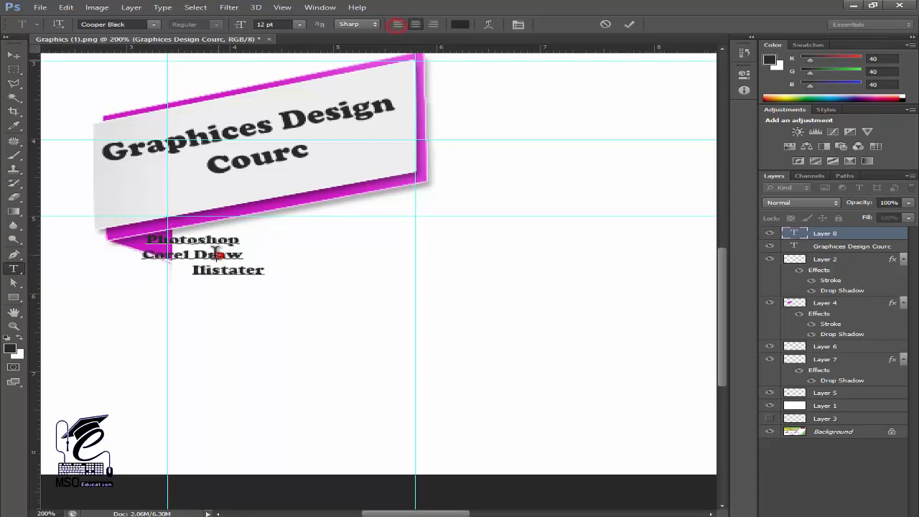
click(397, 23)
click(245, 269)
key(ctrl+a)
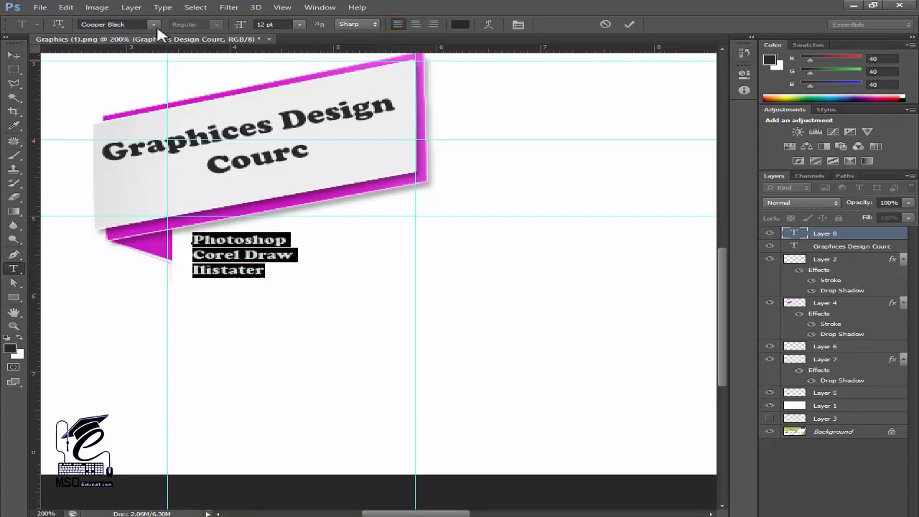
click(156, 23)
drag(325, 91, 325, 43)
click(229, 120)
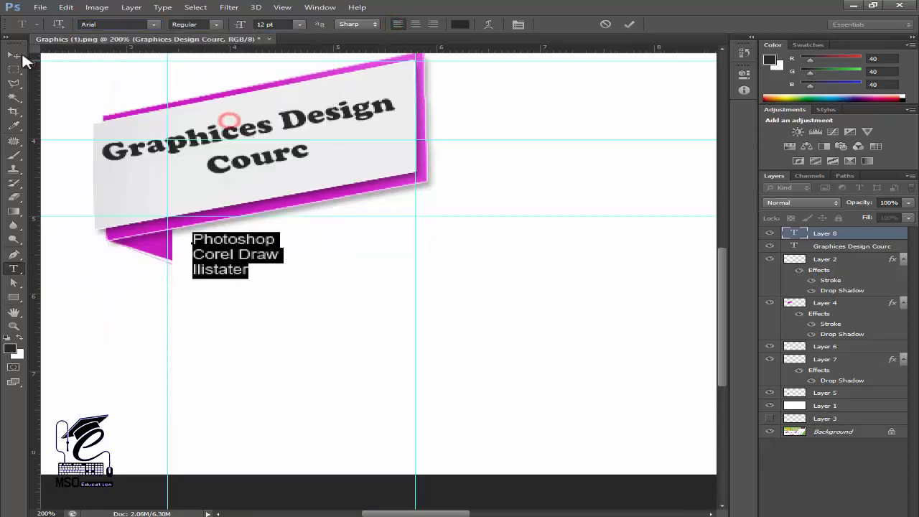
Group both text layers with Layers 2, 4, 6, 7, 5 and 1, leaving Layer 3 and the Background outside
click(13, 55)
key(ctrl+minus)
key(ctrl+g)
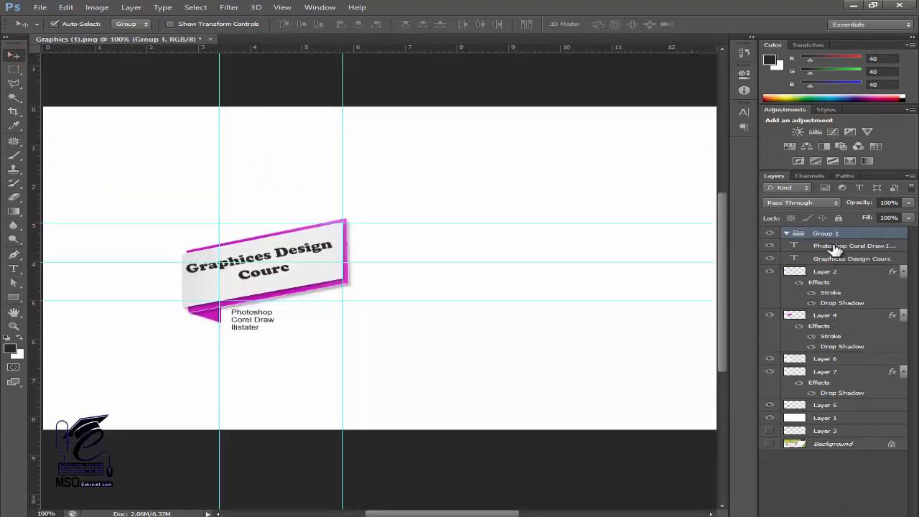
drag(832, 234, 803, 278)
click(787, 234)
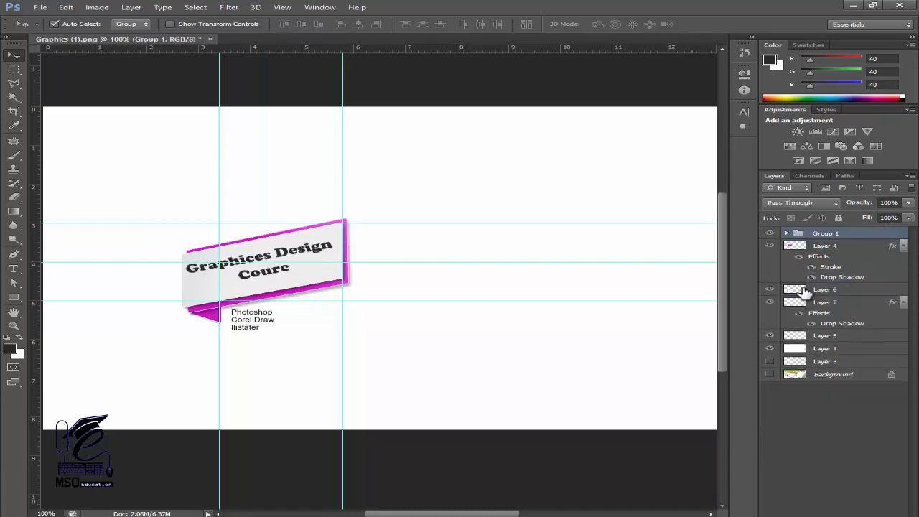
drag(801, 243, 800, 235)
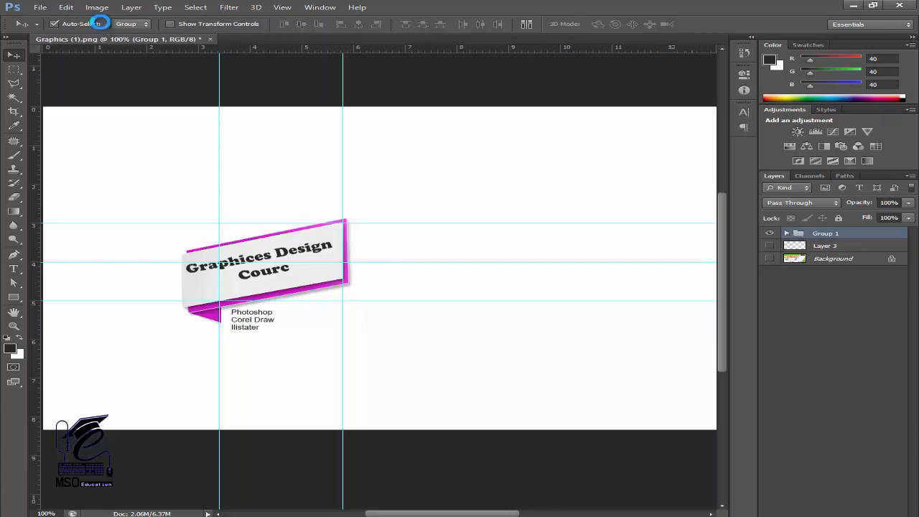
Start a new document and change its width and height units to inches
key(ctrl+n)
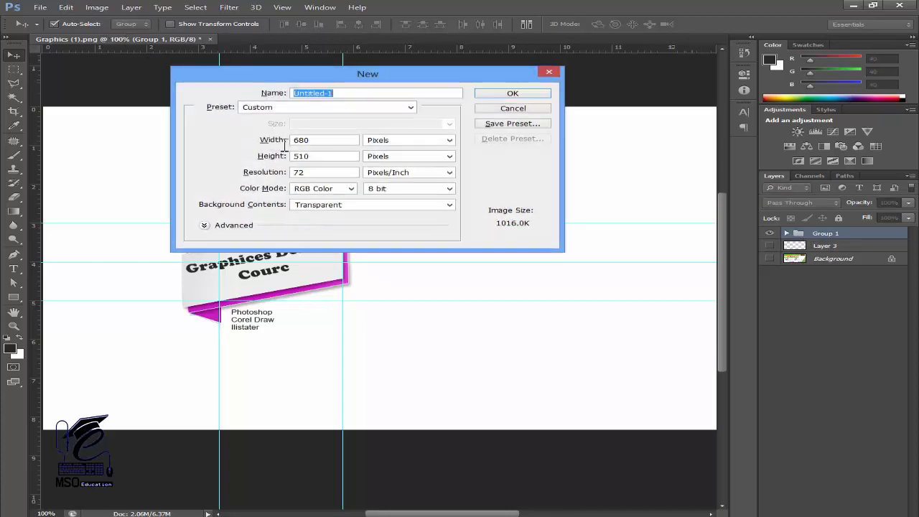
click(322, 172)
double_click(327, 172)
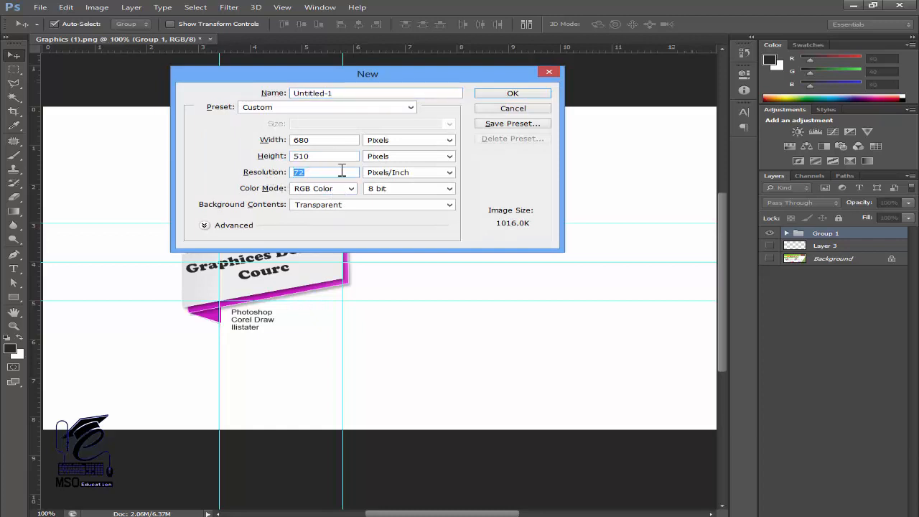
click(370, 141)
click(379, 157)
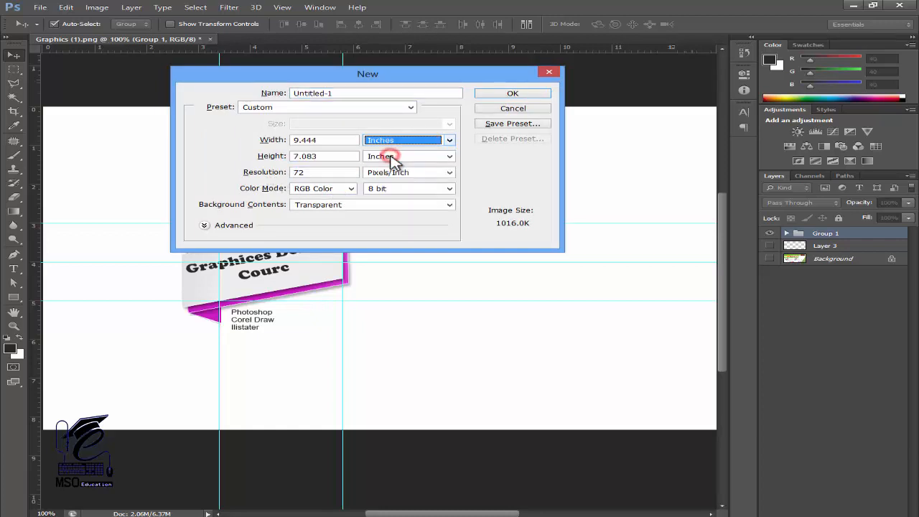
click(387, 155)
click(391, 175)
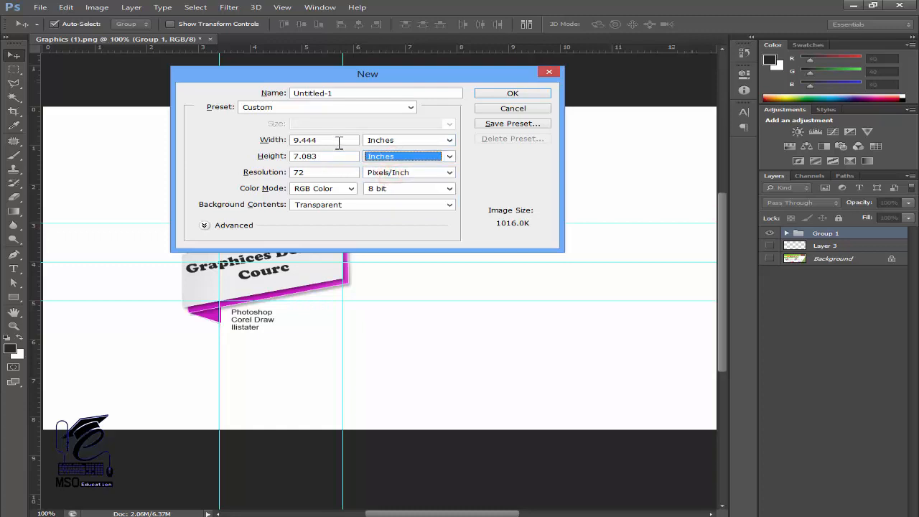
Set the size to 16 inches wide by 8 inches high at 300 pixels/inch and create the transparent RGB document
double_click(337, 141)
text(1)
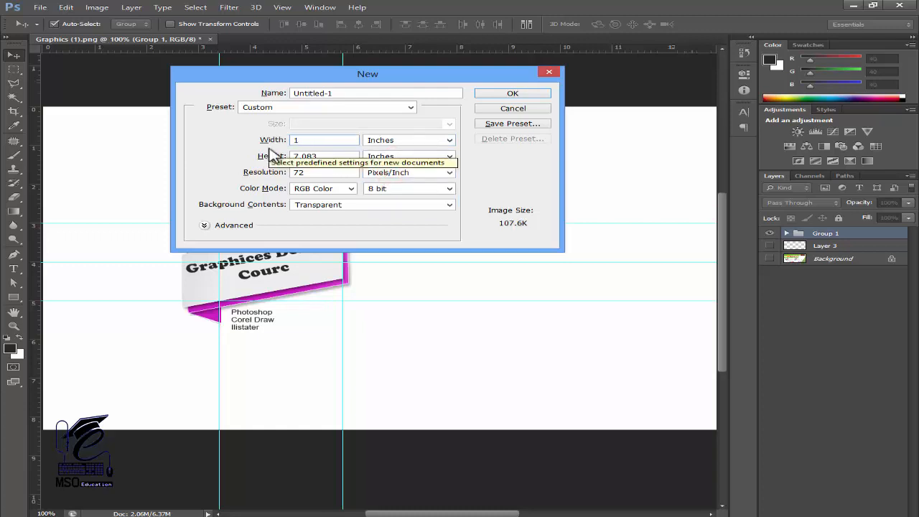
text(6)
double_click(322, 158)
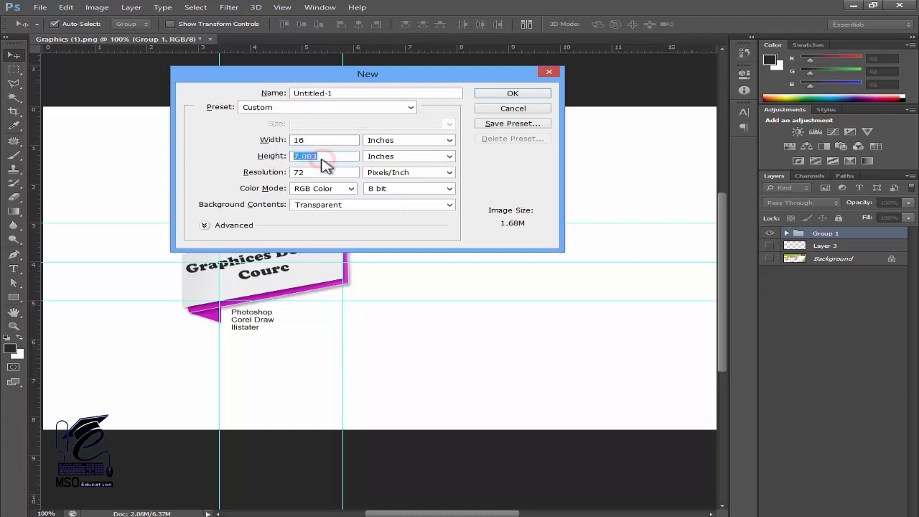
text(8)
double_click(311, 171)
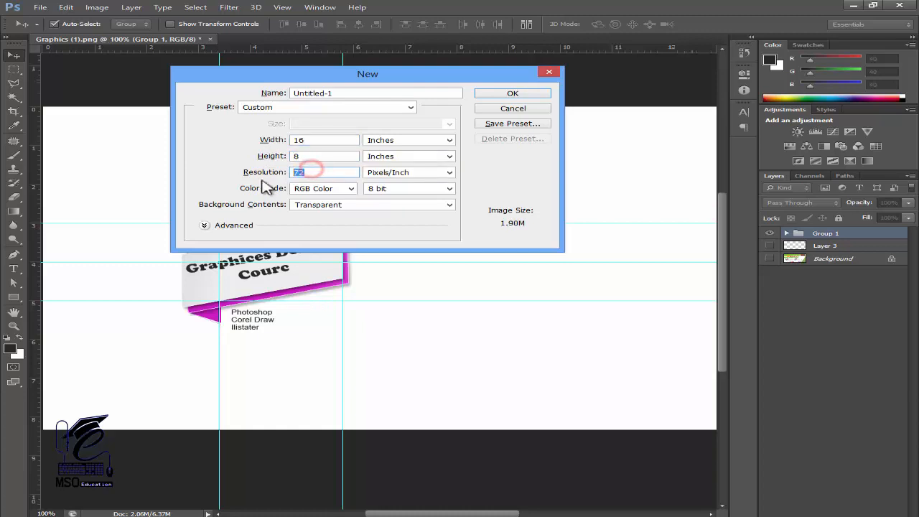
text(300)
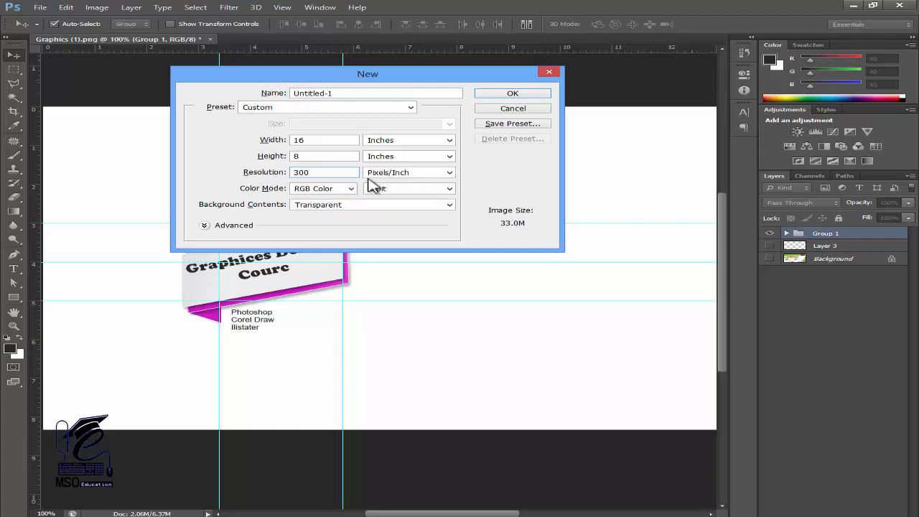
double_click(297, 179)
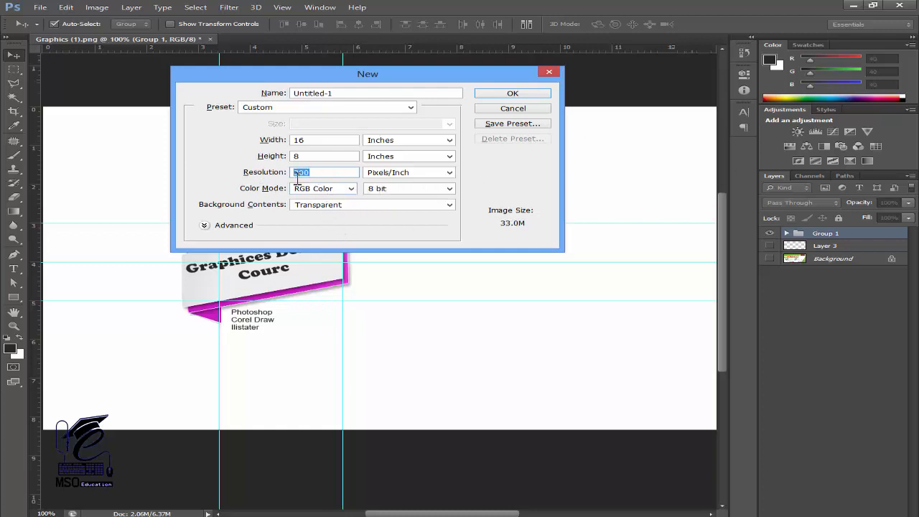
click(505, 94)
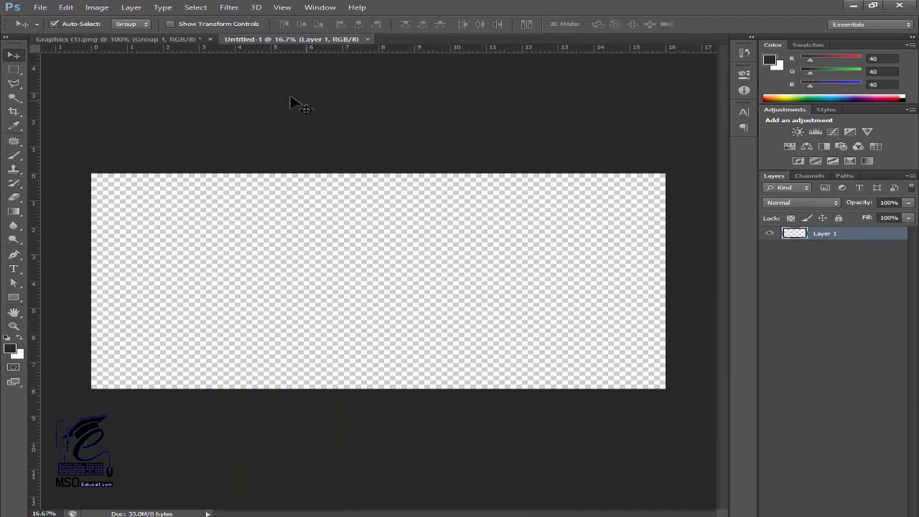
Copy Group 1 from Graphics (1).png into the new Untitled-1 document
key(ctrl+Tab)
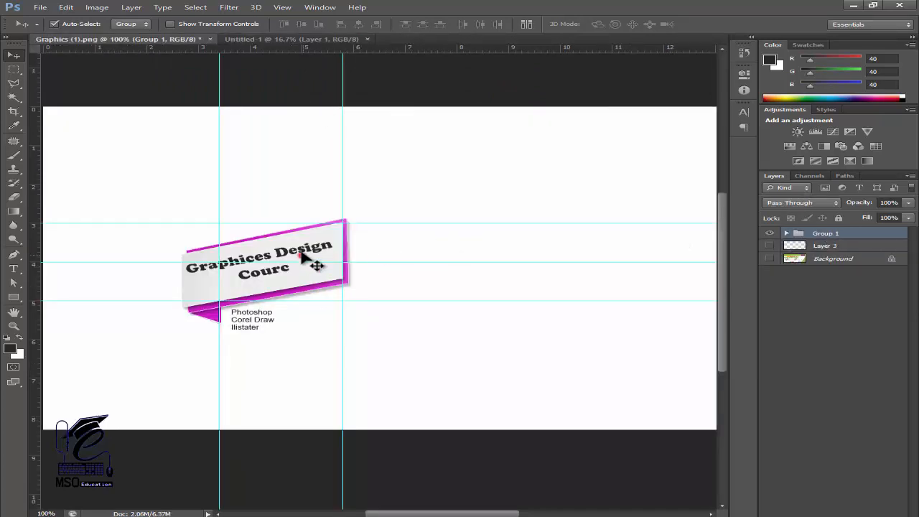
drag(306, 256, 255, 92)
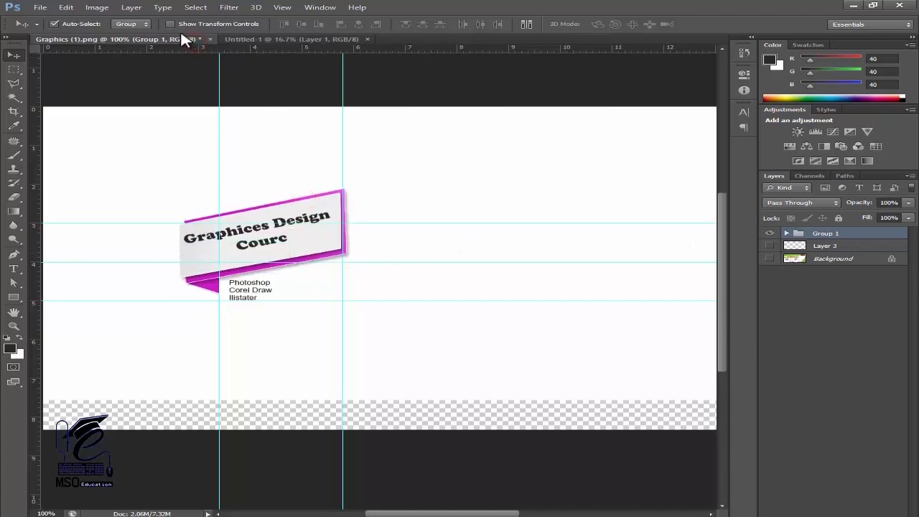
drag(186, 40, 294, 266)
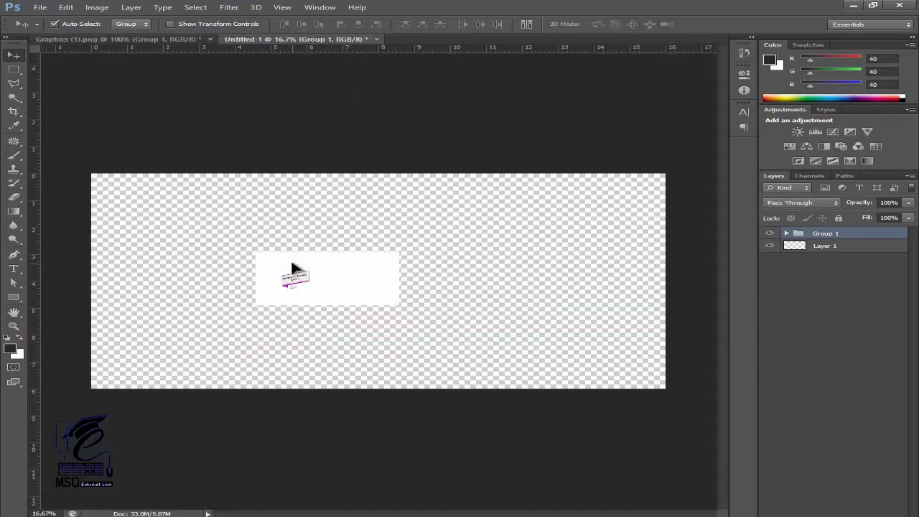
Scale the copied banner group up until its white background fills the canvas, and check the enlarged artwork up close
key(ctrl+t)
drag(400, 306, 711, 405)
key(Return)
scroll(209, 338, up, 3)
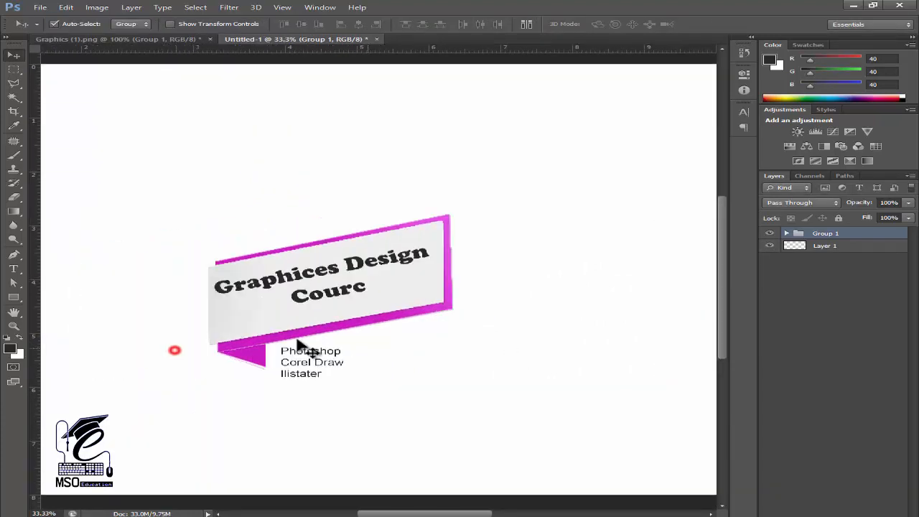
key(ctrl+plus)
key(ctrl+minus)
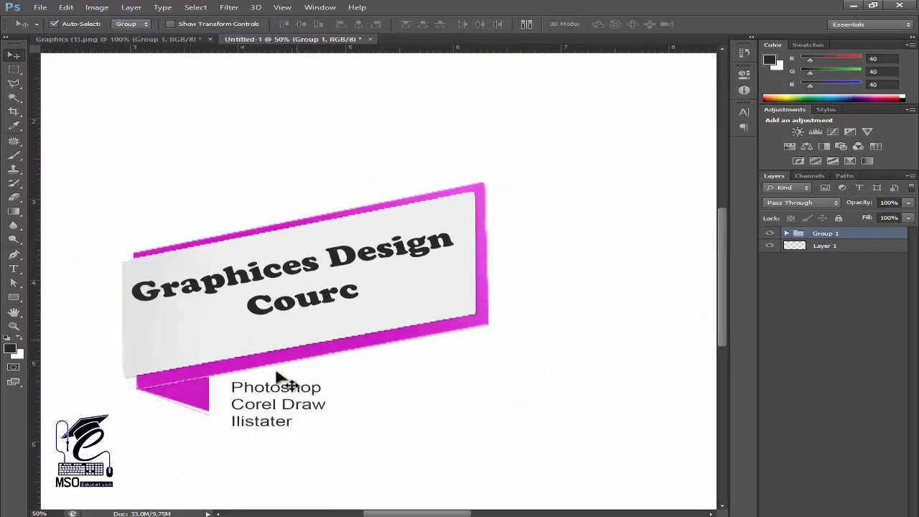
key(ctrl+minus)
key(ctrl+minus)
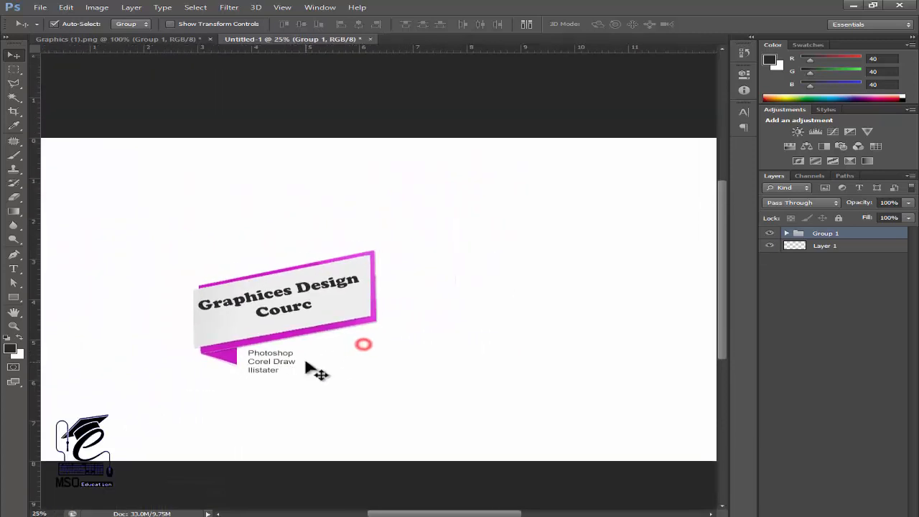
Add 36 pt Arial text below the banner reading "Downloding Link In Description", with "th" started on a second line
click(13, 269)
click(136, 436)
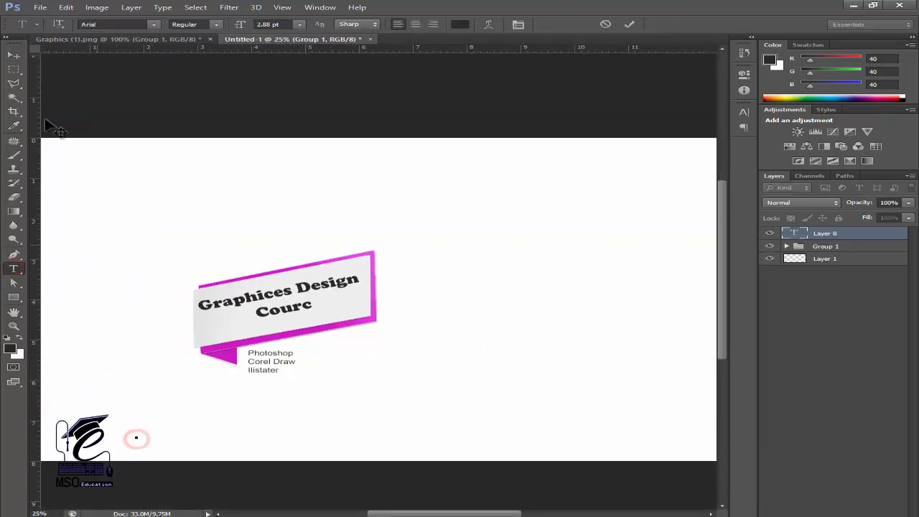
click(299, 24)
click(289, 178)
text(Dow)
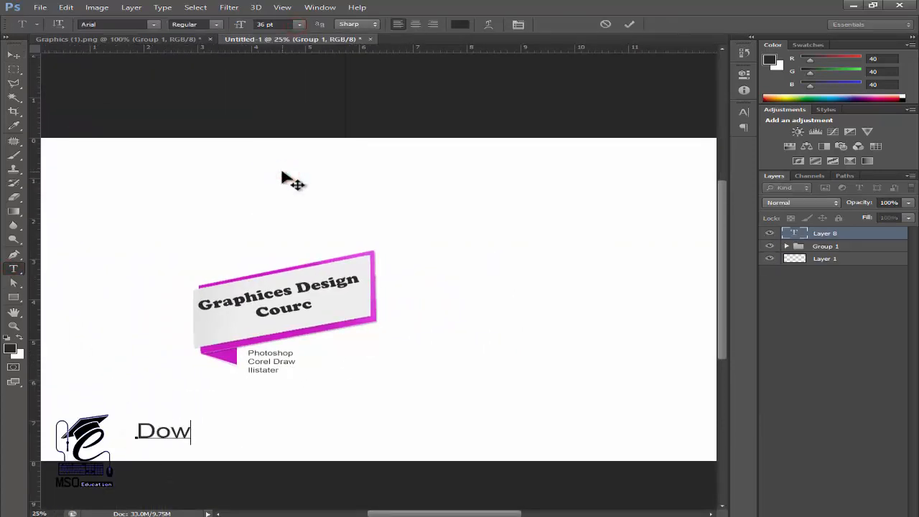
text(nloding Link In Description)
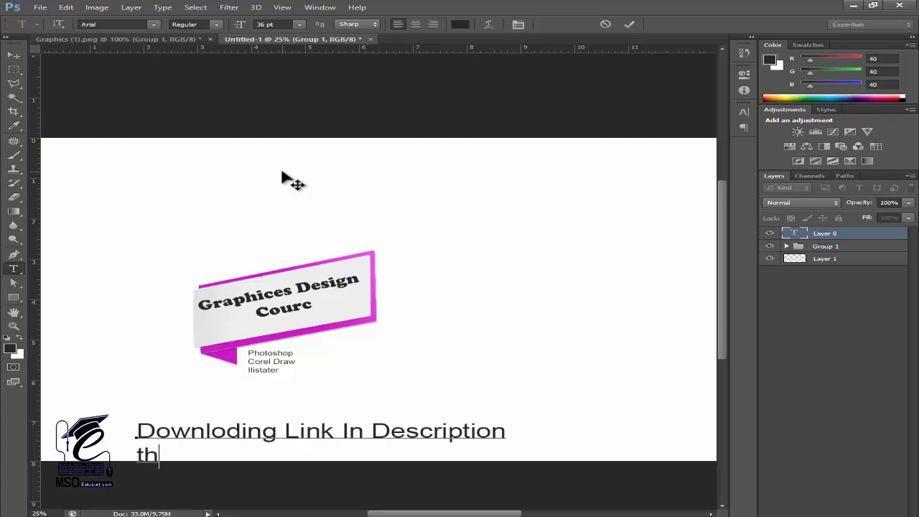
Move the new text block slightly up and replace its second line with "Thnk"
click(13, 56)
drag(232, 433, 232, 410)
click(13, 271)
click(142, 435)
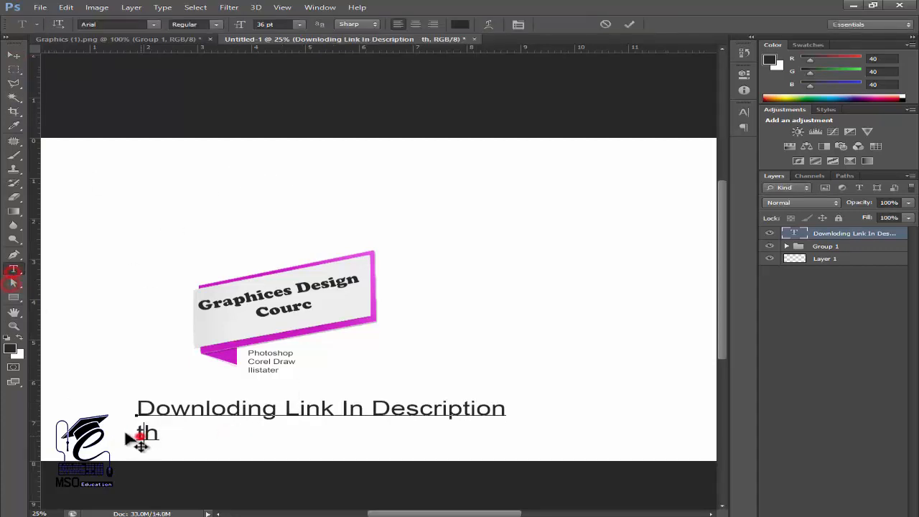
key(BackSpace)
key(BackSpace)
text(Thnk)
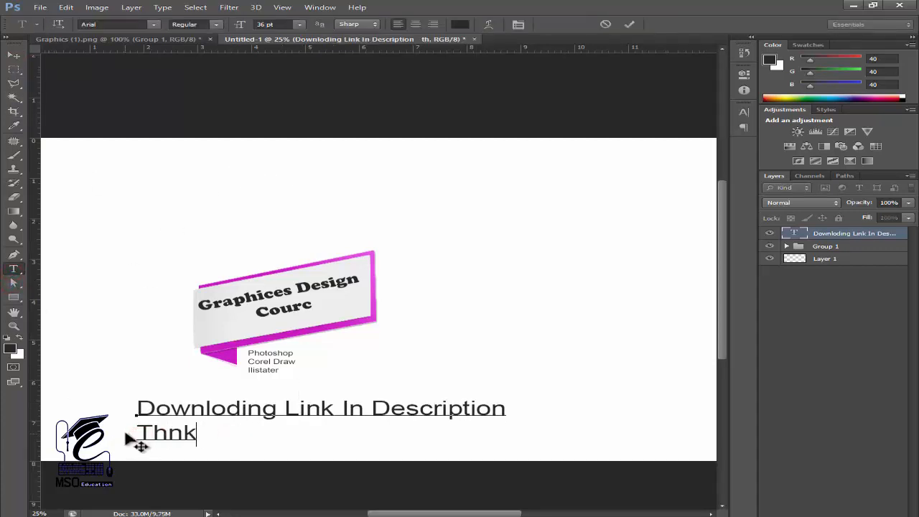